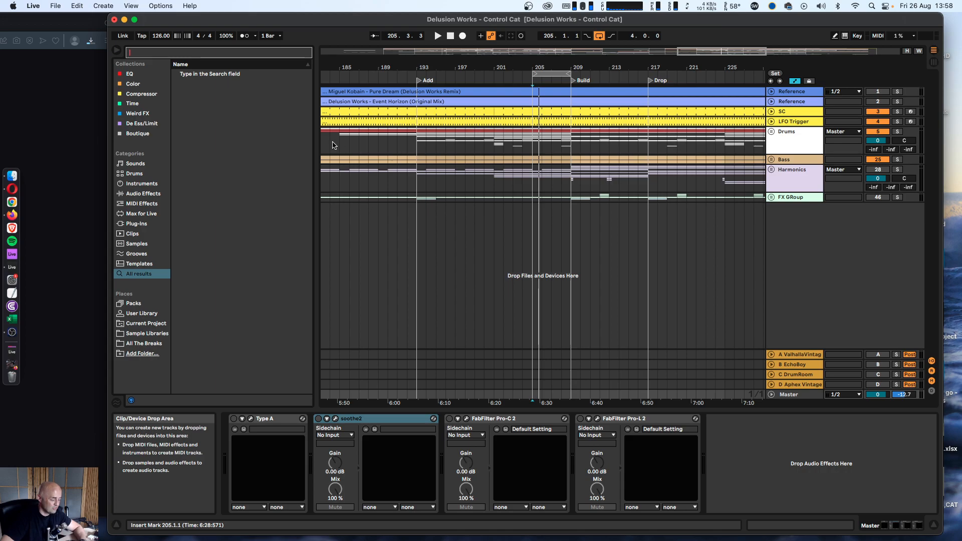
Search the browser for "delay" and add the Delay effect to the Drums group
{"action": "type", "text": "delay"}
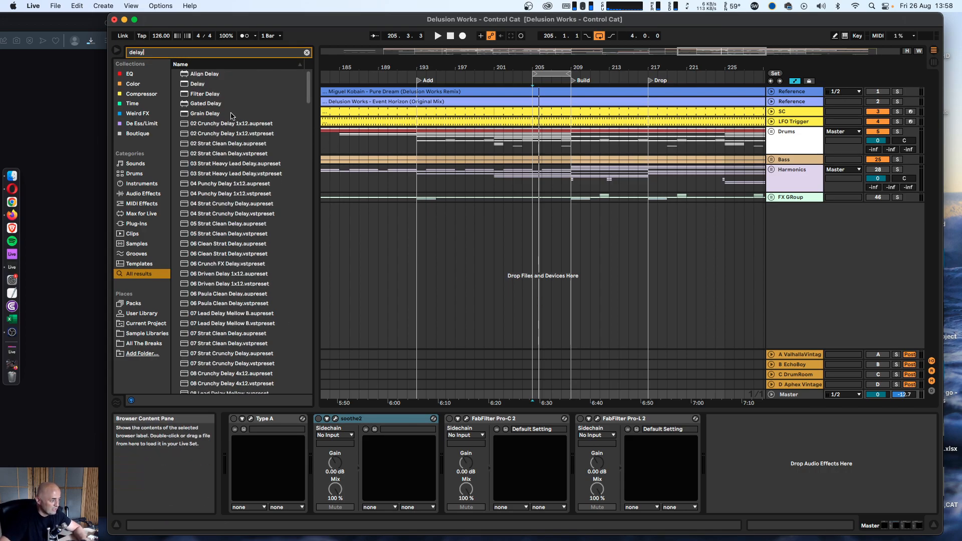
{"action": "left_click", "coordinate": [189, 84]}
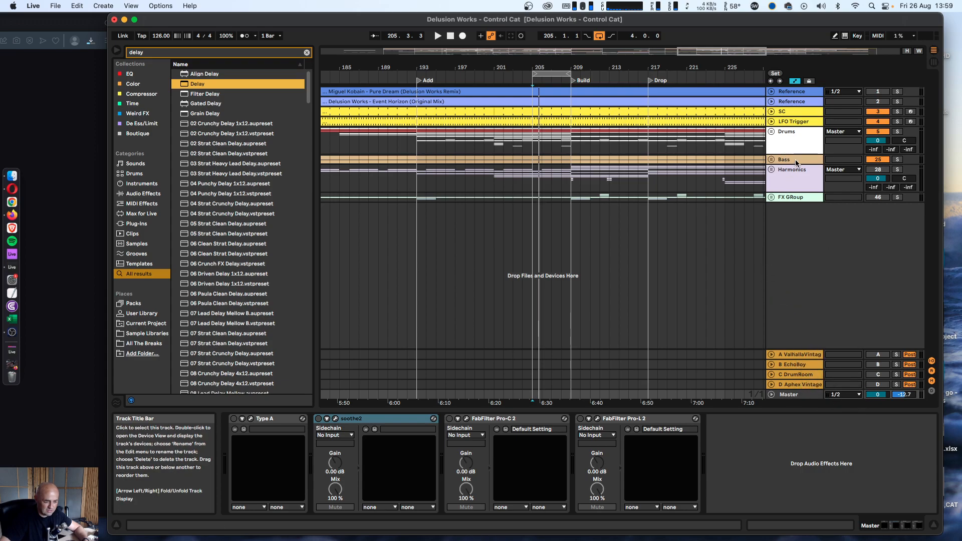
{"action": "left_click_drag", "start_coordinate": [805, 118], "coordinate": [792, 141]}
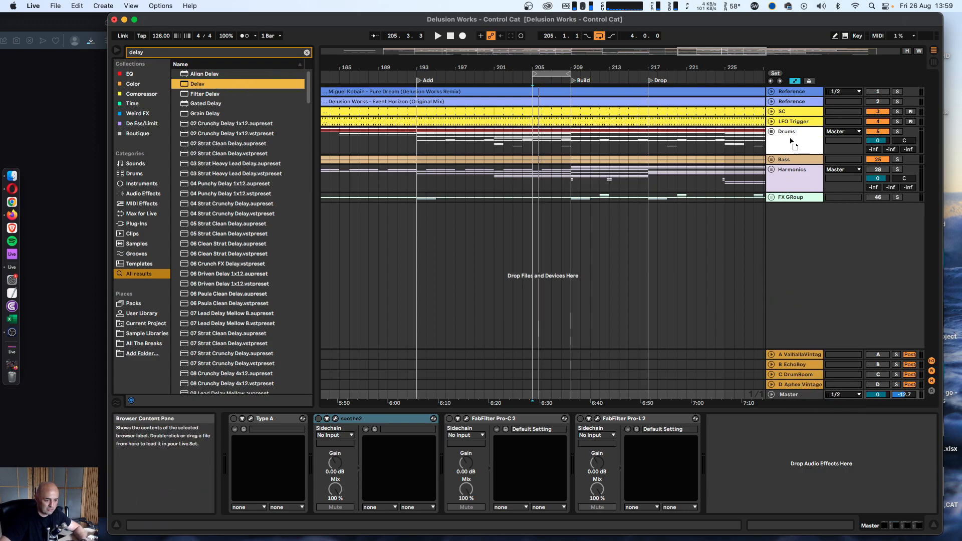
{"action": "left_click_drag", "start_coordinate": [833, 295], "coordinate": [836, 267]}
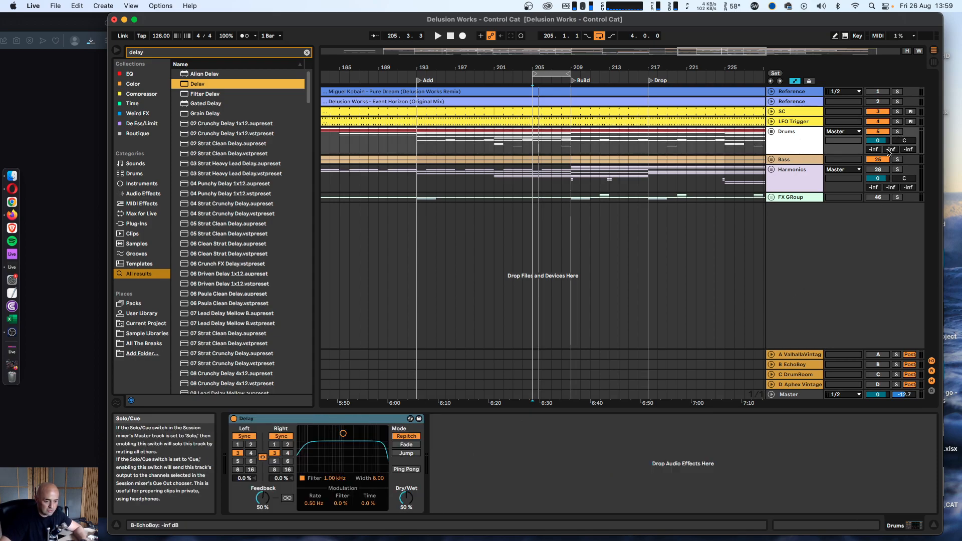
Solo the Drums group and play it while bypassing and re-enabling the Delay to compare the sound
{"action": "left_click", "coordinate": [878, 160]}
{"action": "left_click", "coordinate": [897, 133]}
{"action": "key", "text": "space"}
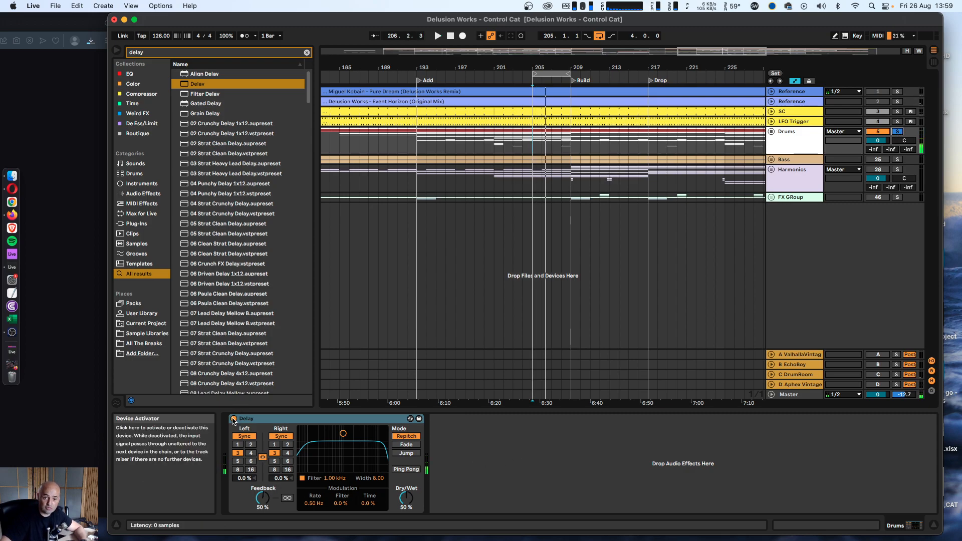
{"action": "left_click", "coordinate": [234, 419]}
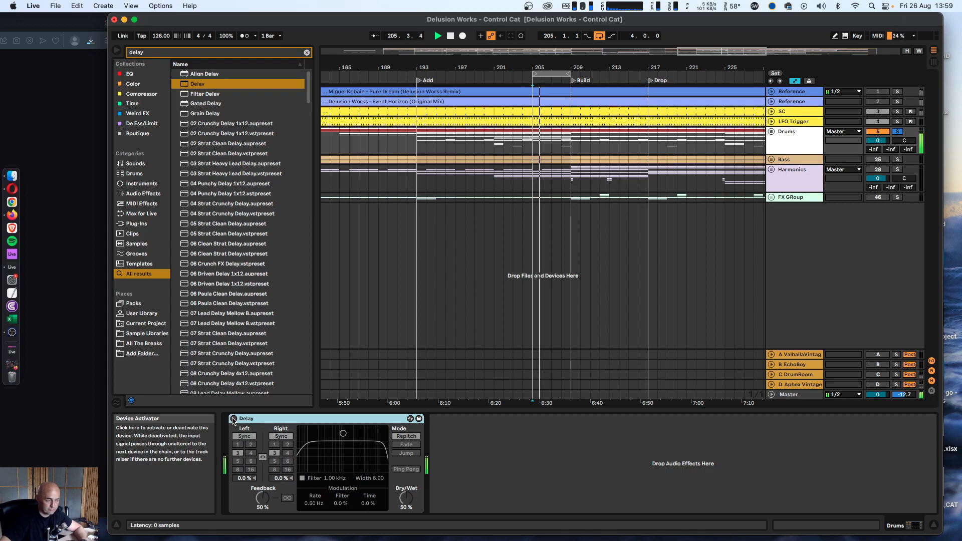
{"action": "left_click", "coordinate": [234, 421]}
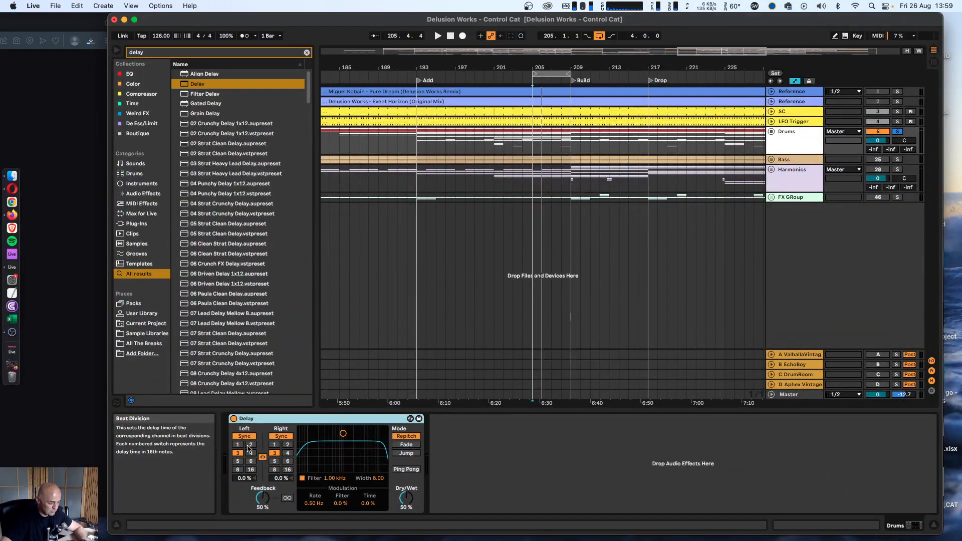
Audition the Delay during playback at beat divisions 1 and 8, and toggle its stereo link off and on
{"action": "key", "text": "space"}
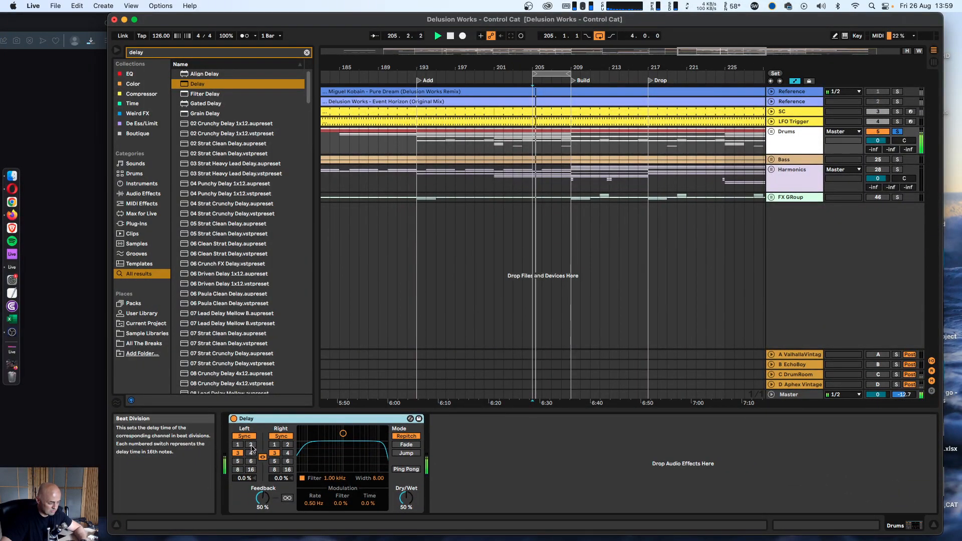
{"action": "left_click", "coordinate": [238, 445]}
{"action": "left_click", "coordinate": [238, 470]}
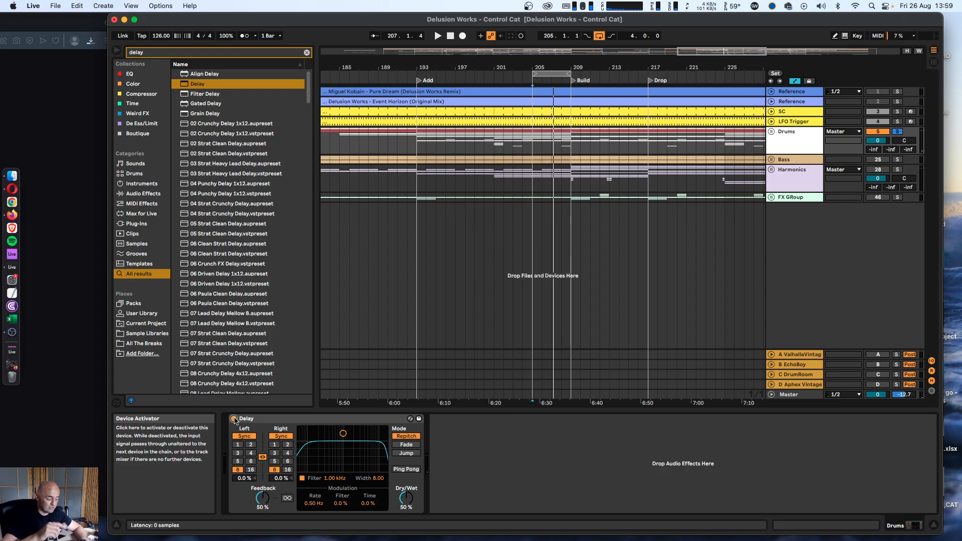
{"action": "left_click", "coordinate": [263, 458]}
{"action": "left_click", "coordinate": [265, 458]}
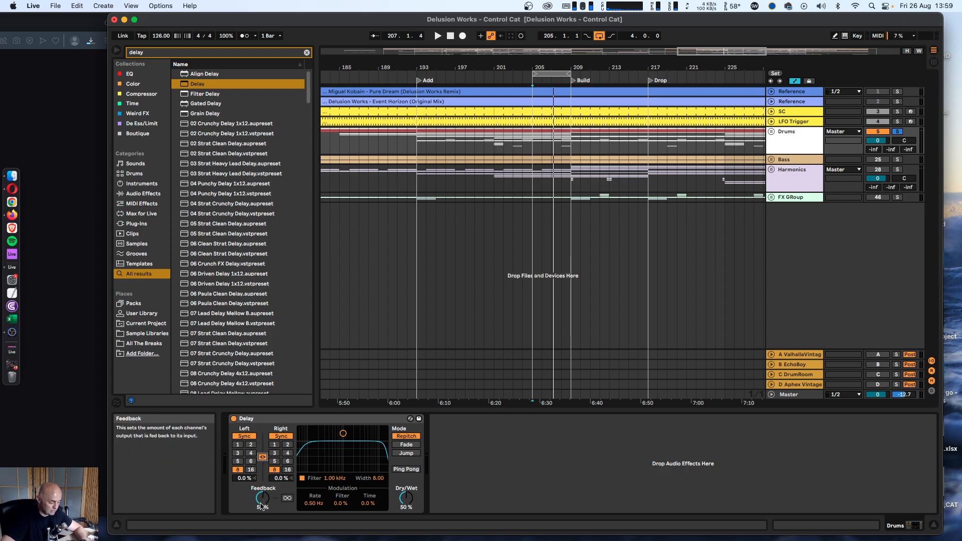
Switch the Delay from synced to Time mode and set both channels' delay time to 27.0 ms during playback
{"action": "left_click", "coordinate": [281, 437]}
{"action": "key", "text": "space"}
{"action": "left_click_drag", "start_coordinate": [281, 455], "coordinate": [281, 491]}
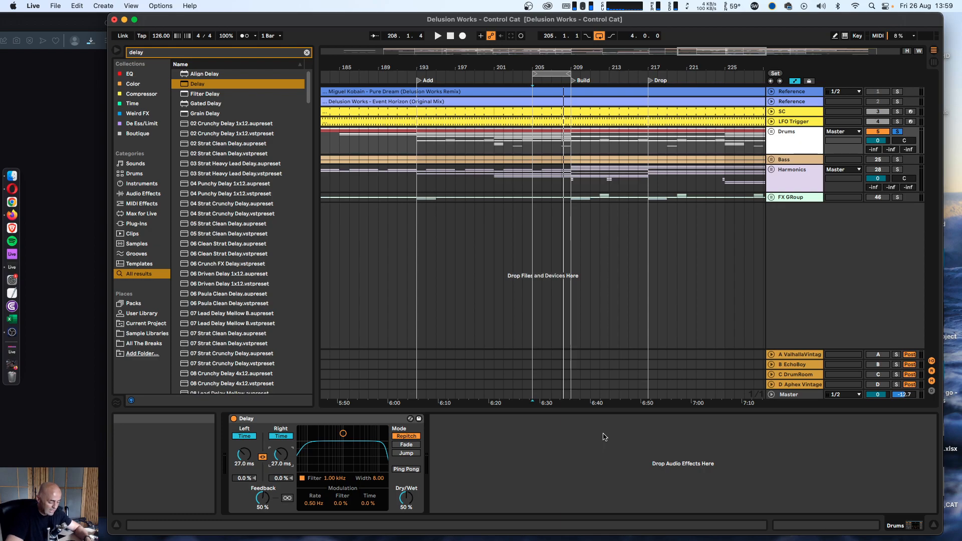
Insert a new return track and move the Delay device from the Drums group onto it
{"action": "key", "text": "super+alt+t"}
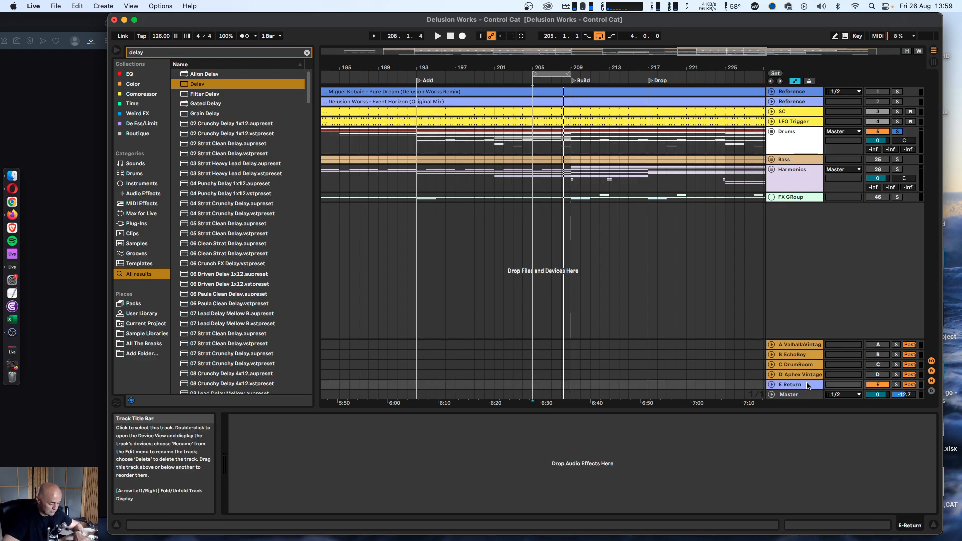
{"action": "left_click", "coordinate": [807, 386]}
{"action": "left_click", "coordinate": [786, 150]}
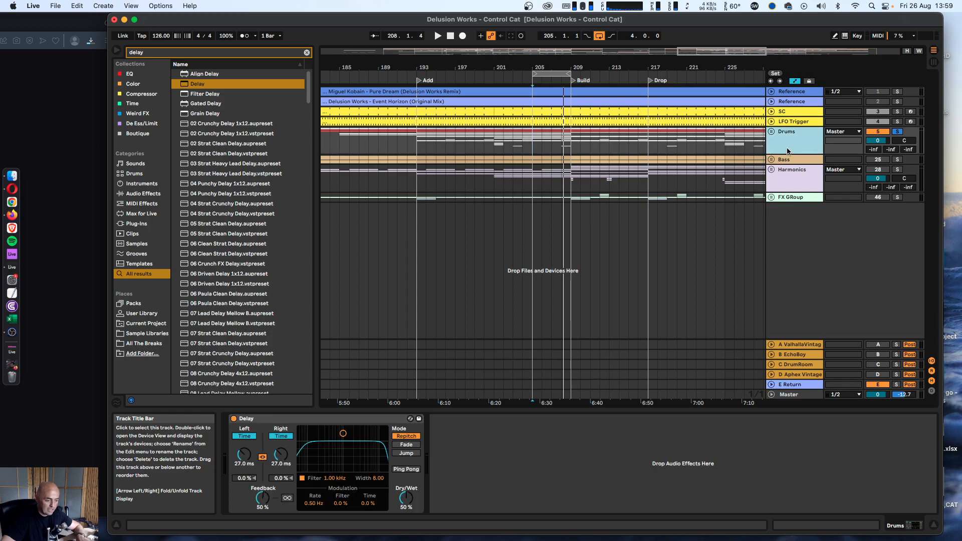
{"action": "left_click", "coordinate": [369, 424]}
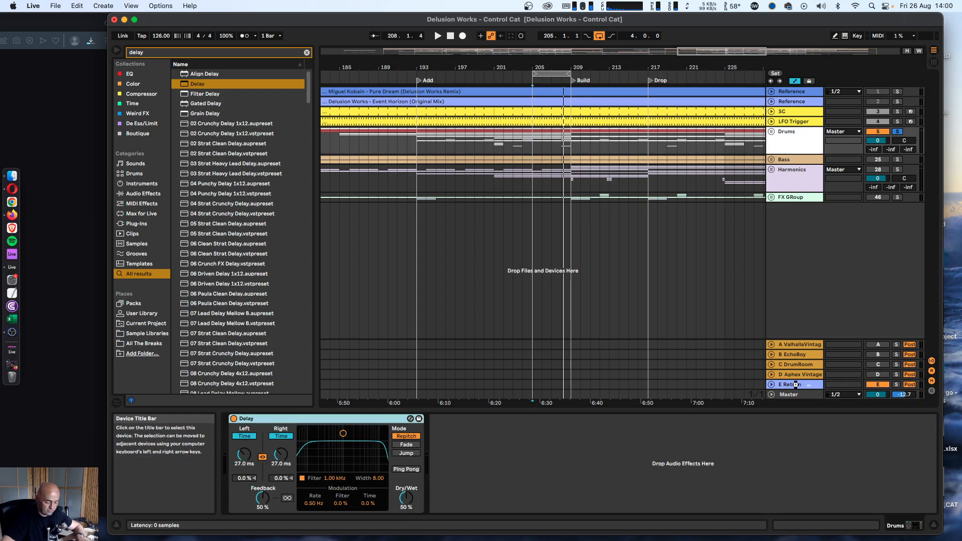
{"action": "left_click", "coordinate": [797, 385]}
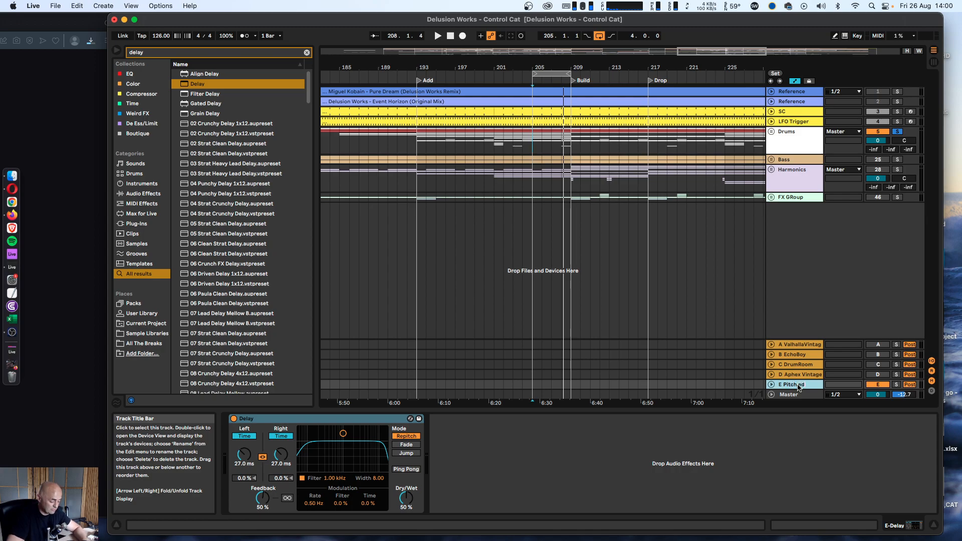
Rename the new return track as Pitch effect and set its Delay's Dry/Wet to 100 %
{"action": "type", "text": "Pitch effect"}
{"action": "key", "text": "Return"}
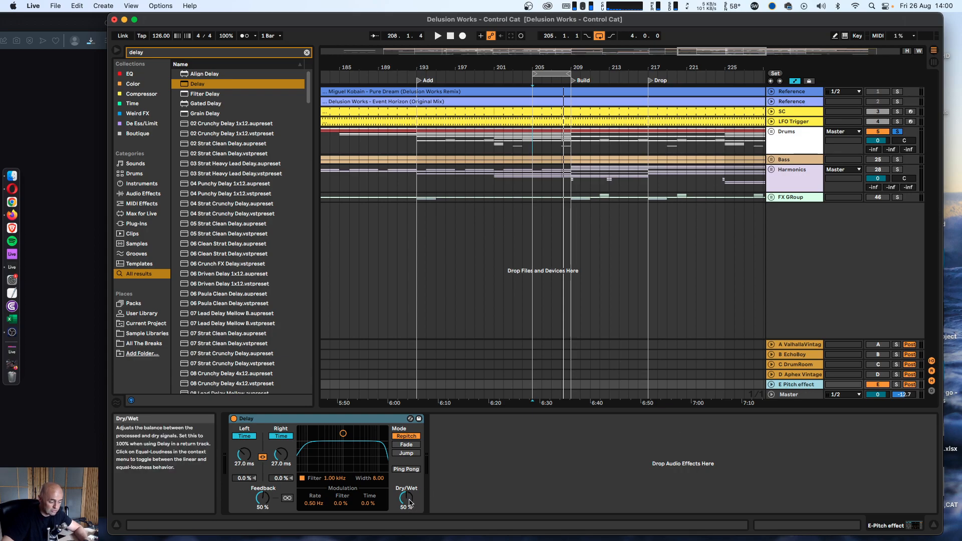
{"action": "left_click_drag", "start_coordinate": [410, 503], "coordinate": [410, 493]}
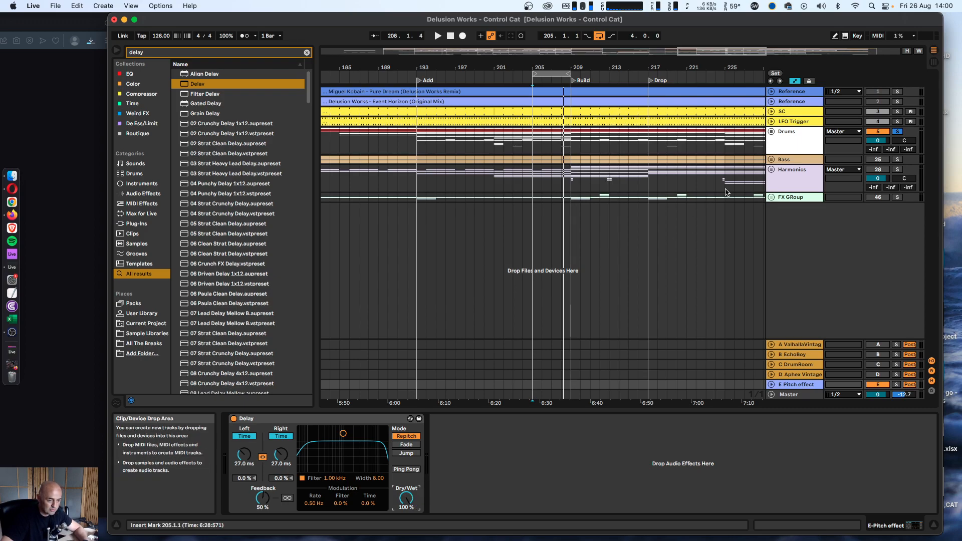
Unfold the Drums group, collapse its individual tracks, and show the group's Pitch effect send in the automation lane
{"action": "double_click", "coordinate": [809, 153]}
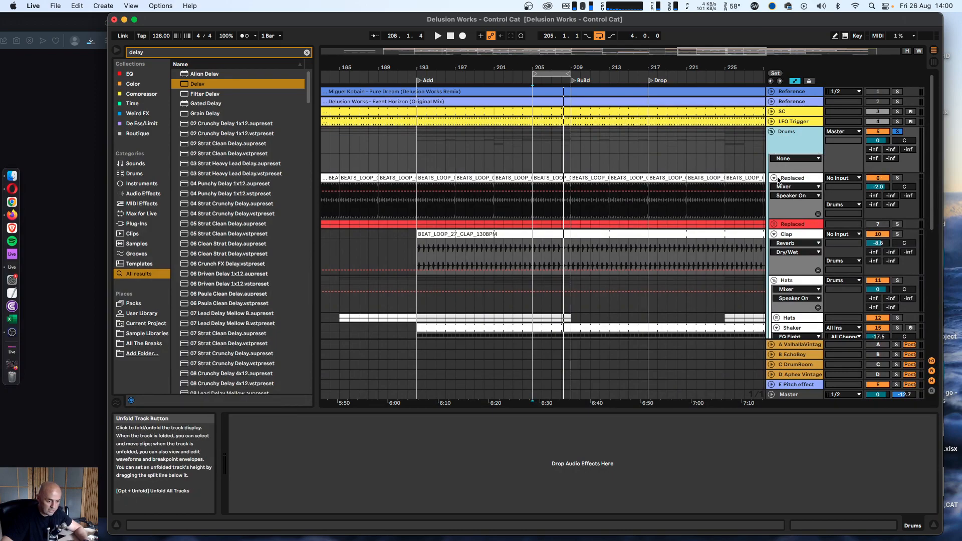
{"action": "left_click", "coordinate": [781, 180]}
{"action": "left_click", "coordinate": [774, 178]}
{"action": "left_click", "coordinate": [892, 159]}
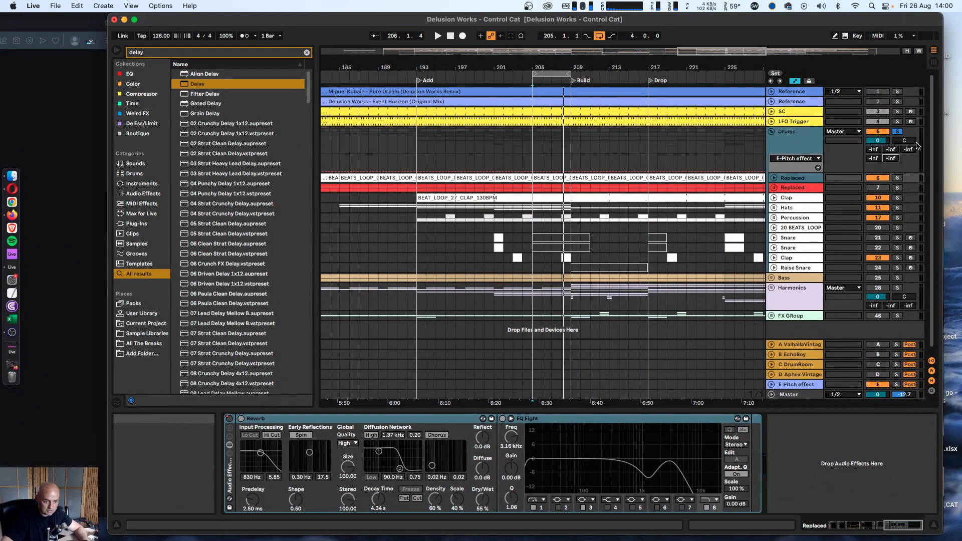
Audition the Drums group with its Pitch effect send at 0 dB, and return the send to -inf
{"action": "left_click_drag", "start_coordinate": [891, 158], "coordinate": [892, 100]}
{"action": "key", "text": "space"}
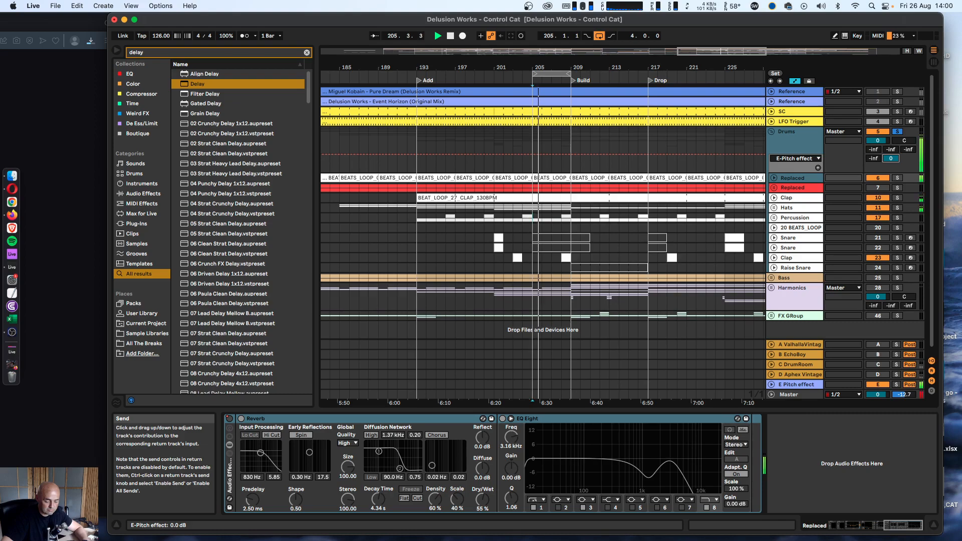
{"action": "left_click_drag", "start_coordinate": [892, 158], "coordinate": [891, 221]}
{"action": "key", "text": "space"}
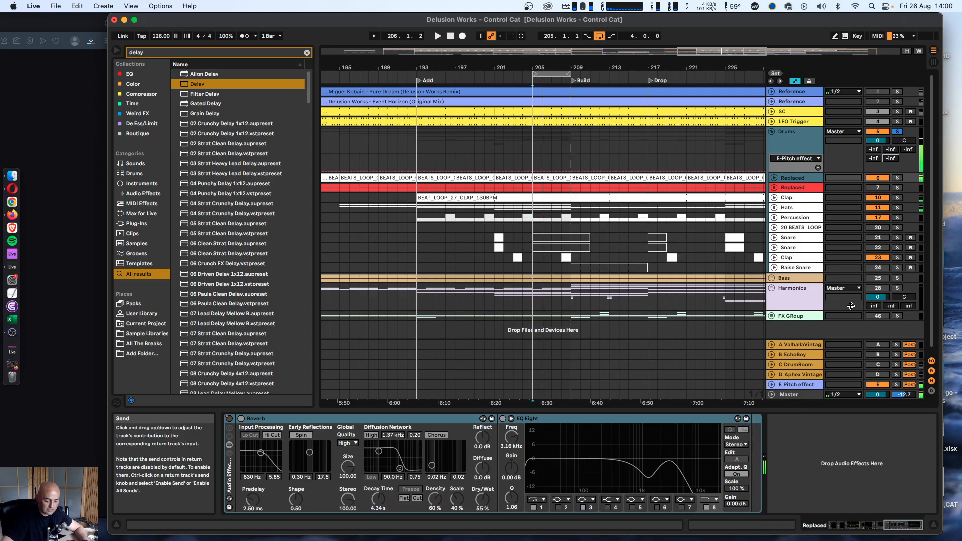
Set the delay time on the Pitch effect return's Delay to 55.3 ms while briefly playing the loop
{"action": "left_click", "coordinate": [802, 385]}
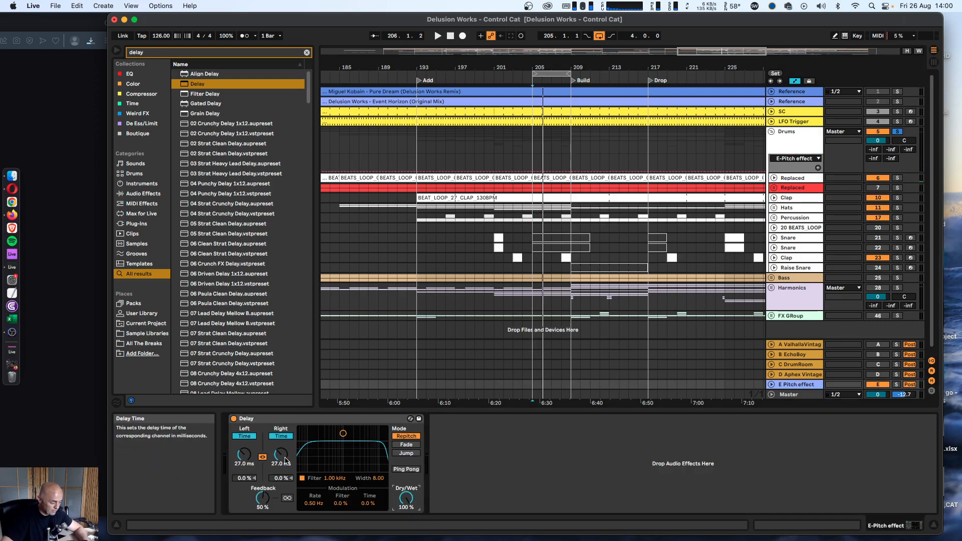
{"action": "left_click_drag", "start_coordinate": [281, 454], "coordinate": [281, 441]}
{"action": "key", "text": "space"}
{"action": "key", "text": "space"}
{"action": "left_click_drag", "start_coordinate": [282, 455], "coordinate": [282, 466]}
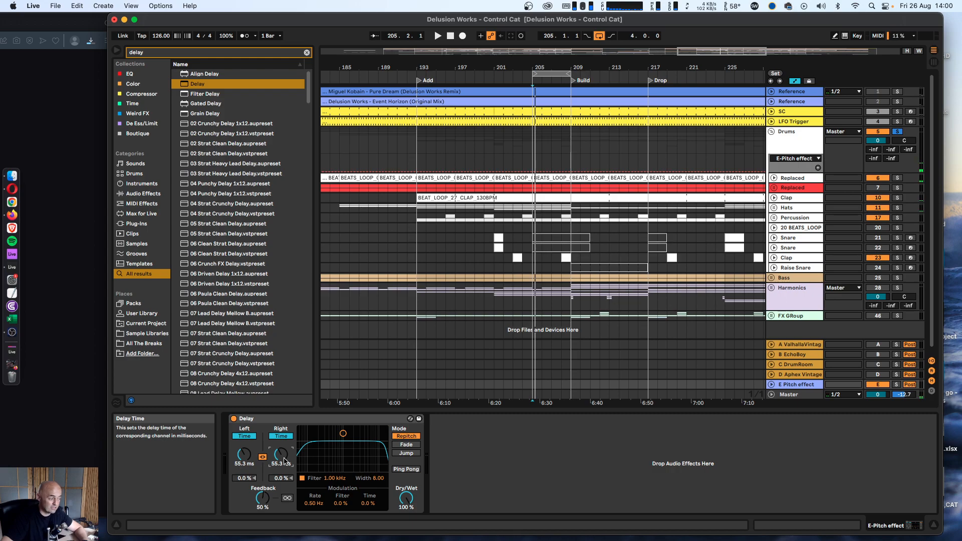
Search for "lfo", add the LFO device after the Delay, and map it to the Delay's left time
{"action": "left_click", "coordinate": [167, 54]}
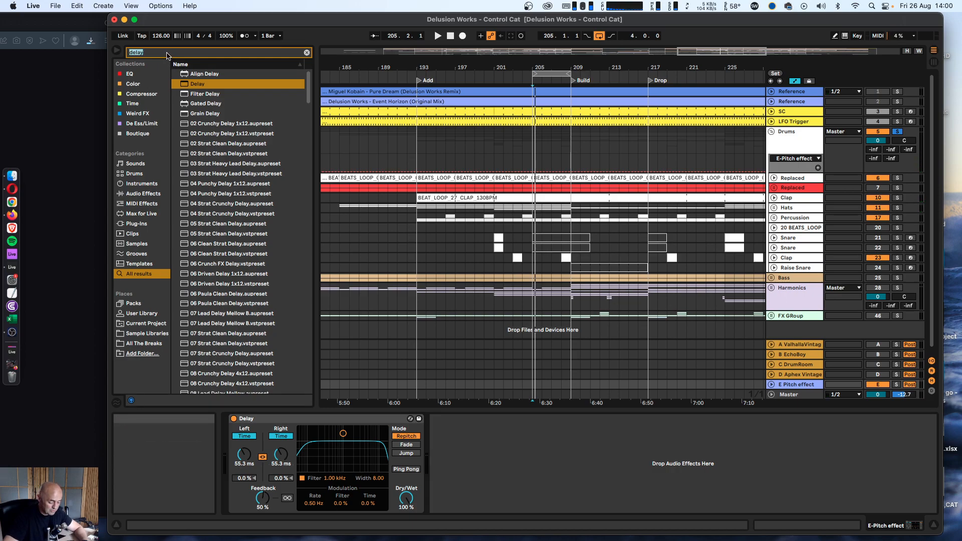
{"action": "type", "text": "lfo"}
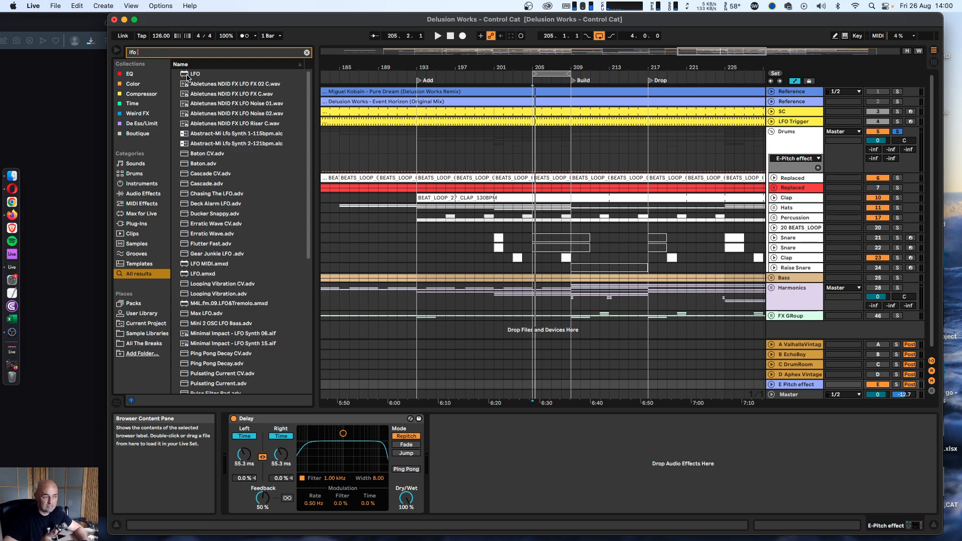
{"action": "left_click_drag", "start_coordinate": [187, 77], "coordinate": [460, 455]}
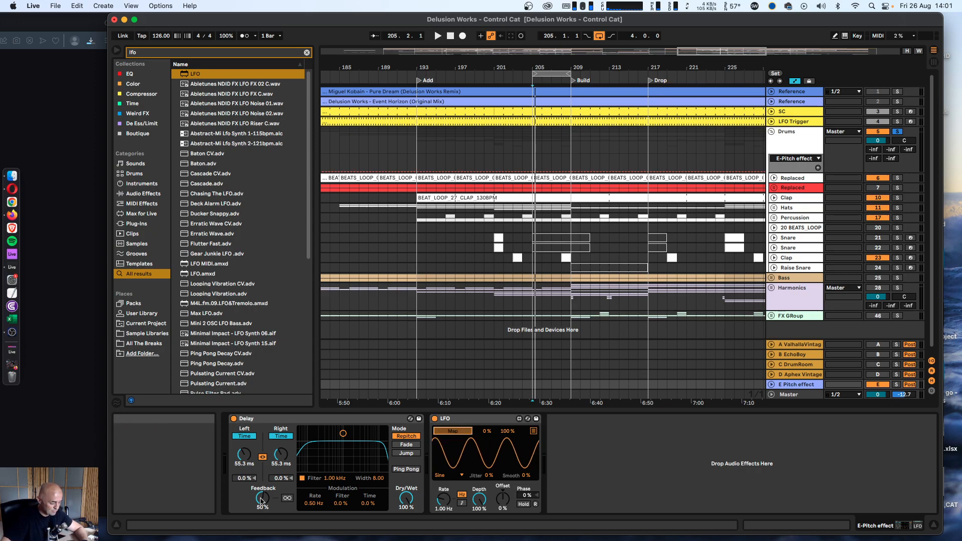
{"action": "left_click", "coordinate": [280, 457]}
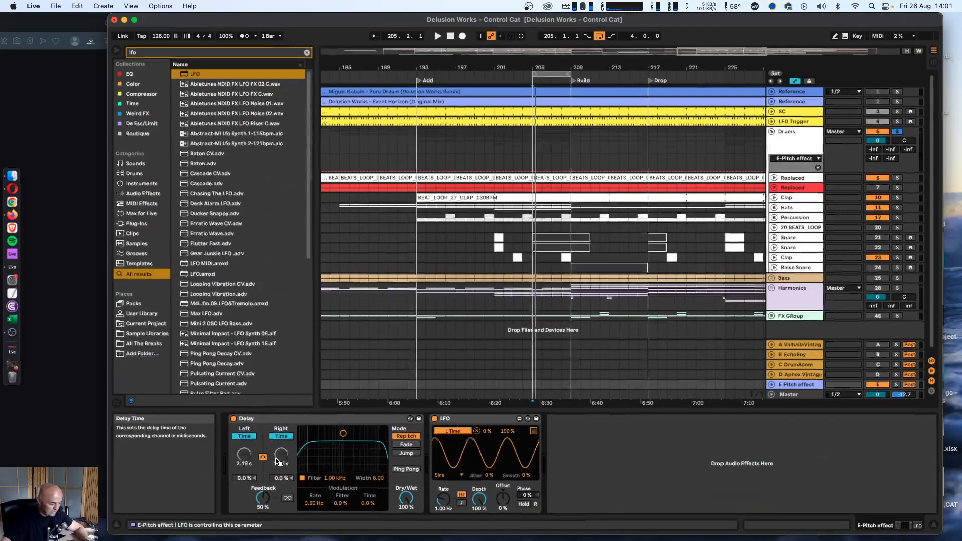
Set the LFO's rate to 0.07 Hz, depth to 30.7 % and offset to -57 %
{"action": "left_click_drag", "start_coordinate": [443, 499], "coordinate": [503, 519]}
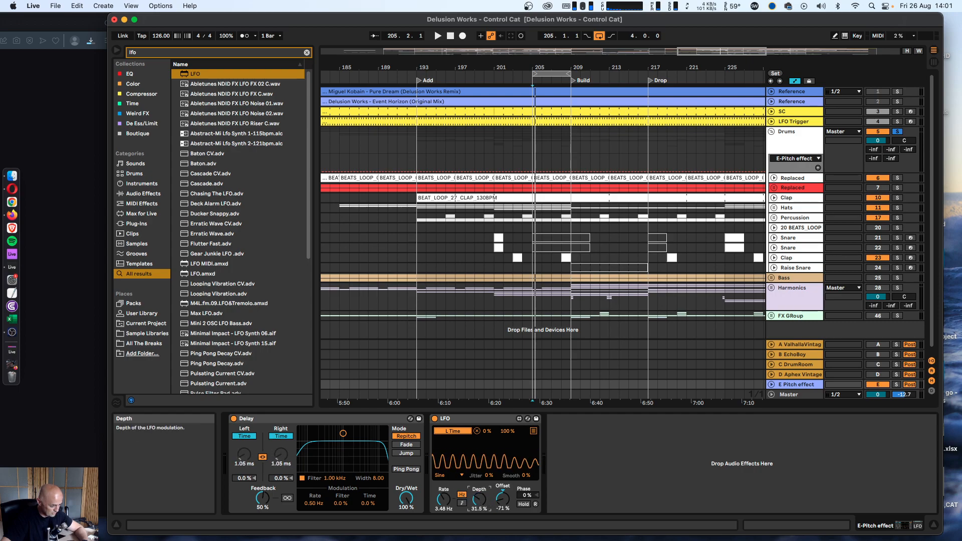
{"action": "left_click_drag", "start_coordinate": [506, 503], "coordinate": [505, 499]}
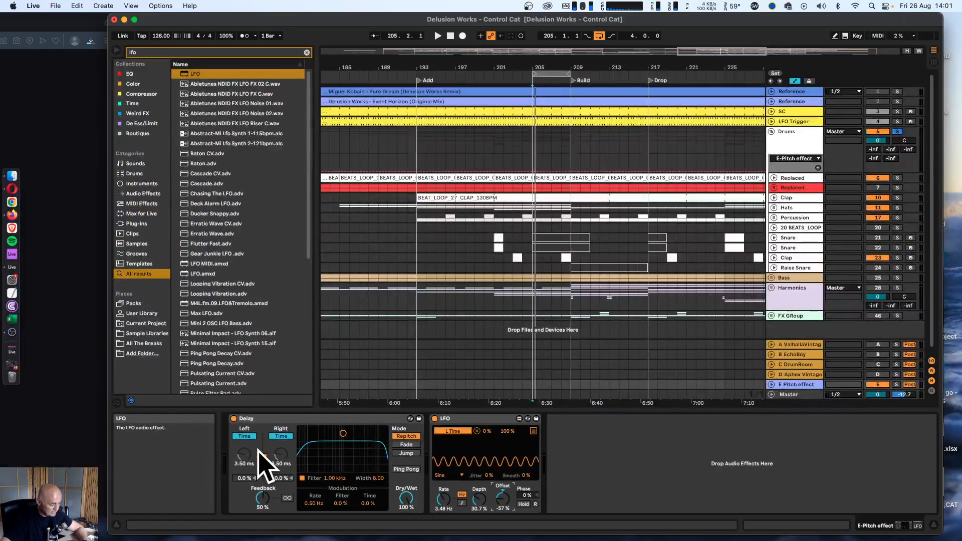
{"action": "left_click", "coordinate": [445, 499]}
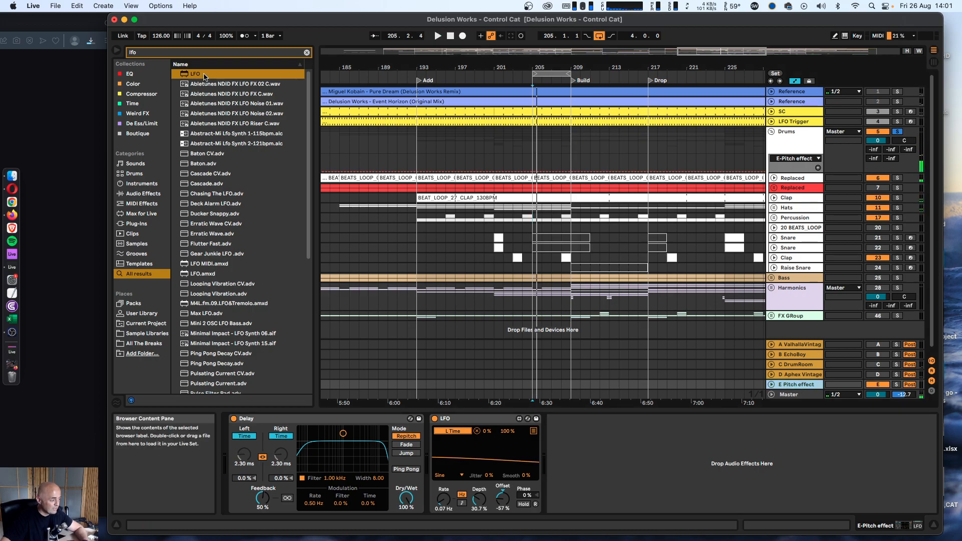
Add a Reverb with an 8.19 s decay time after the LFO and set the Delay's feedback to 66 %
{"action": "type", "text": "ever"}
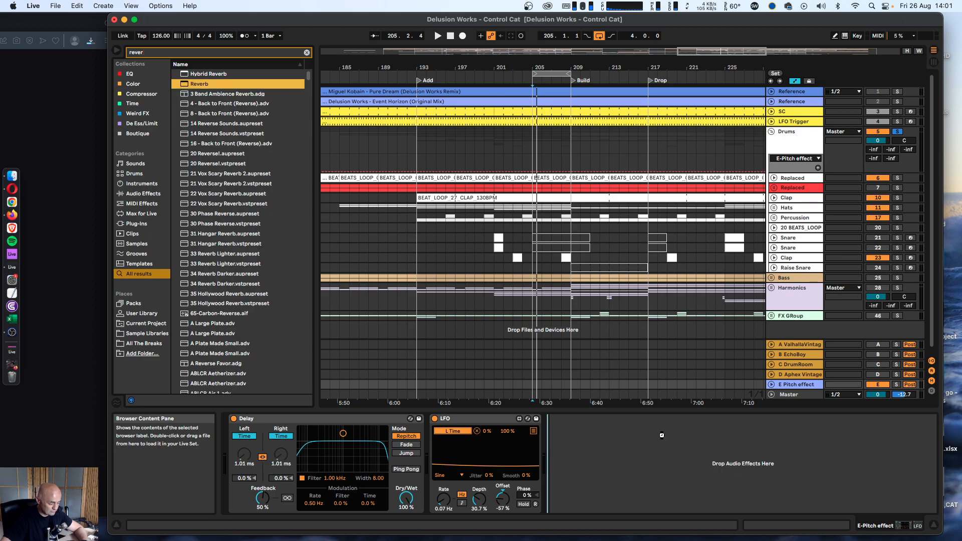
{"action": "key", "text": "Return"}
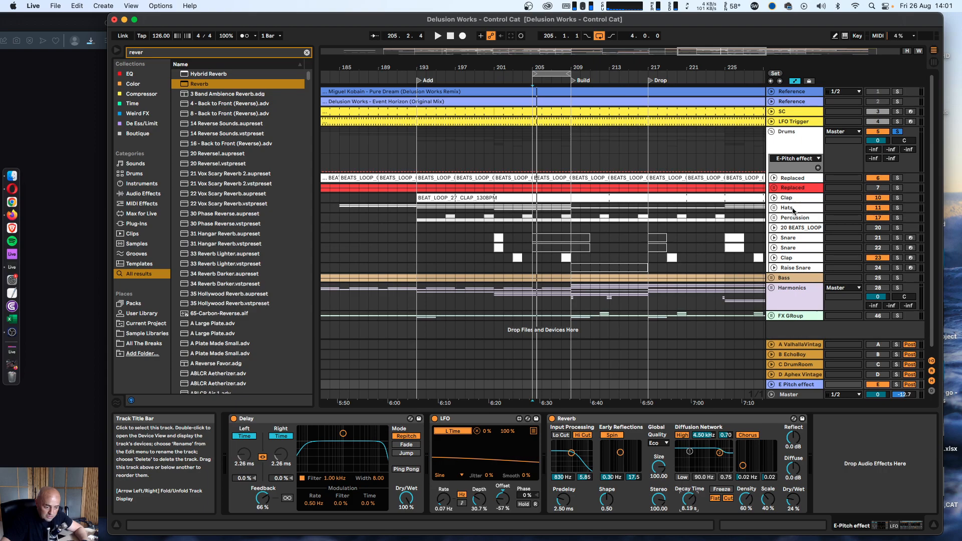
Unfold the Clap track, draw a short full-level rise in its Pitch effect send automation just before the Build marker, and play the passage
{"action": "left_click", "coordinate": [793, 201]}
{"action": "left_click", "coordinate": [775, 197]}
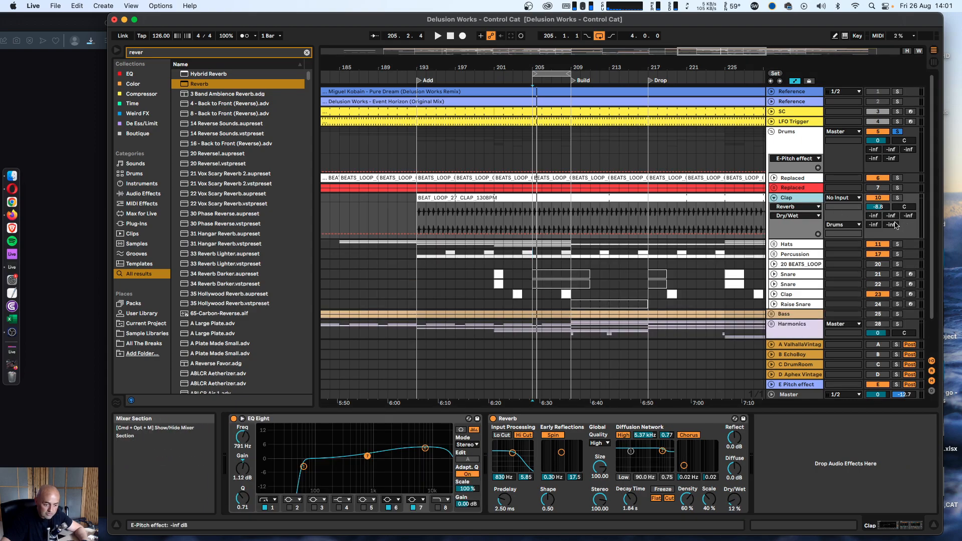
{"action": "left_click_drag", "start_coordinate": [562, 68], "coordinate": [563, 130]}
{"action": "key", "text": "b"}
{"action": "left_click_drag", "start_coordinate": [629, 232], "coordinate": [628, 200]}
{"action": "key", "text": "b"}
{"action": "left_click_drag", "start_coordinate": [587, 64], "coordinate": [586, 15]}
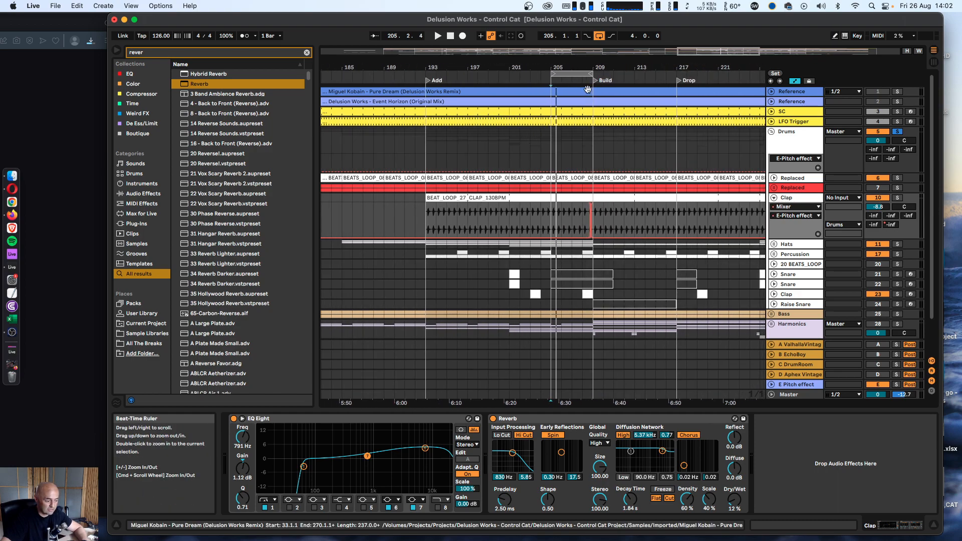
{"action": "key", "text": "space"}
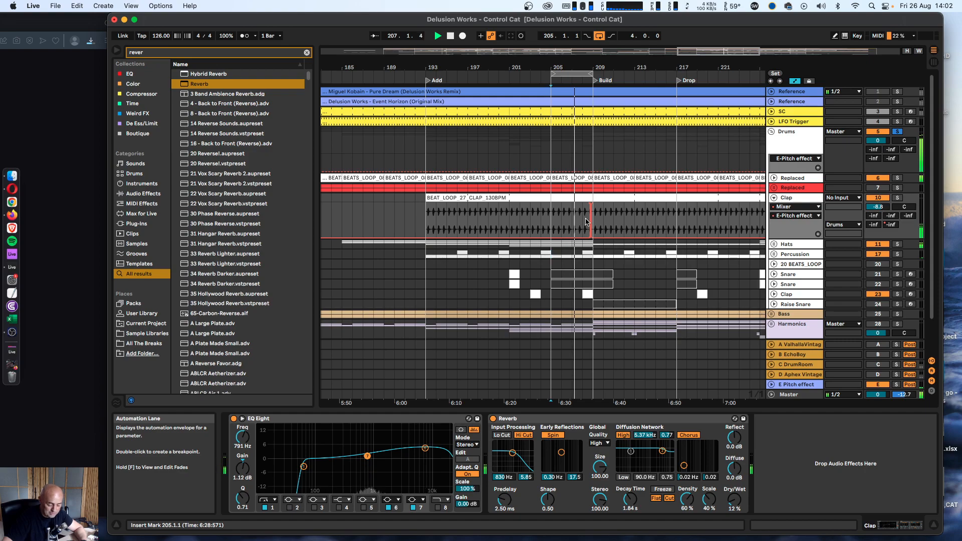
Set the Pitch effect track's Reverb to an 11.8 s decay time and 31 % dry/wet
{"action": "left_click", "coordinate": [798, 384]}
{"action": "left_click_drag", "start_coordinate": [689, 499], "coordinate": [689, 498]}
{"action": "left_click_drag", "start_coordinate": [793, 499], "coordinate": [793, 498]}
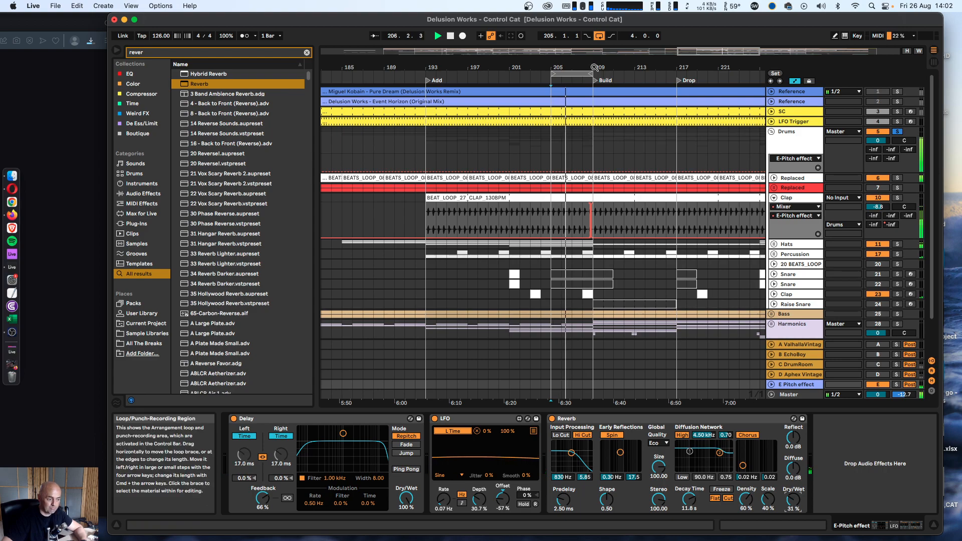
Set the Delay's filter to 1.12 kHz with a width of 9.00, switch the filter off, and play from 208.3.1
{"action": "left_click_drag", "start_coordinate": [592, 62], "coordinate": [592, 83]}
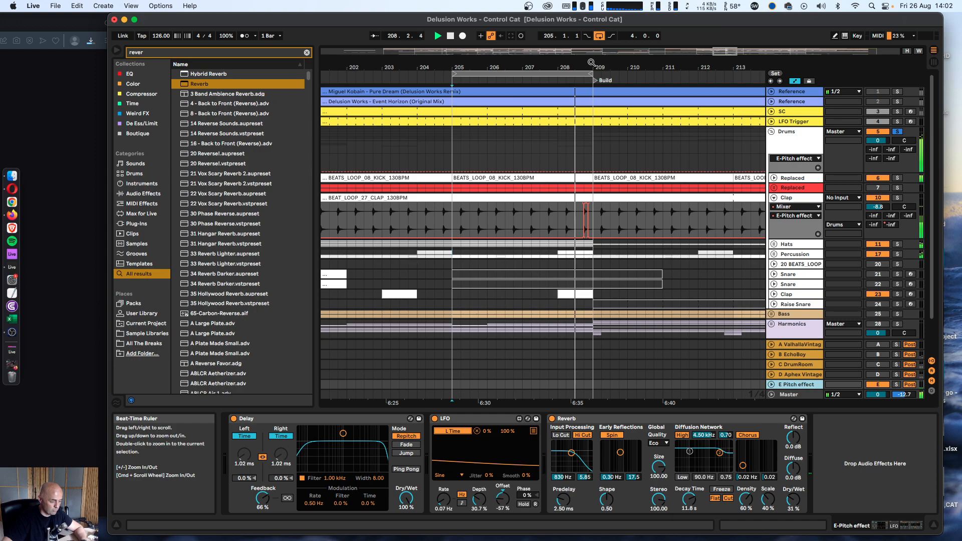
{"action": "key", "text": "space"}
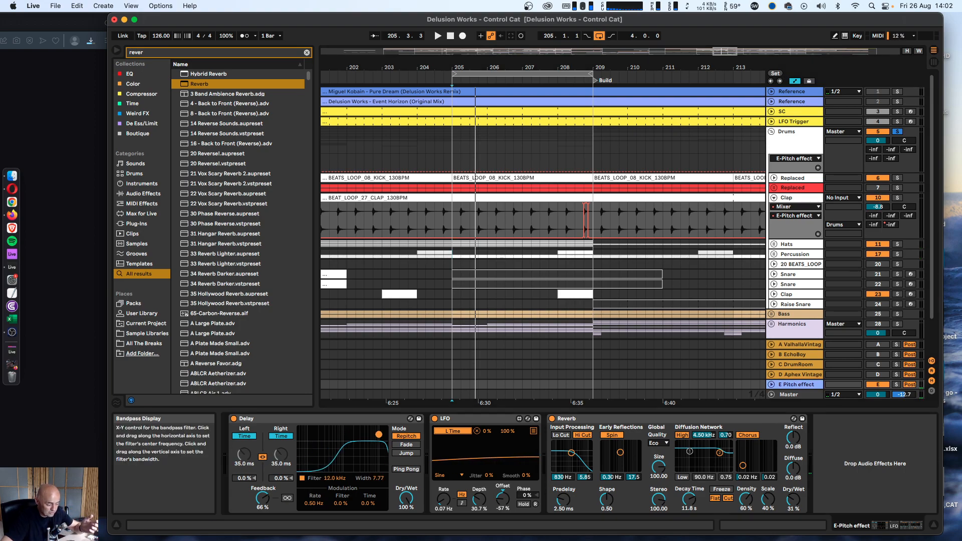
{"action": "left_click", "coordinate": [302, 478]}
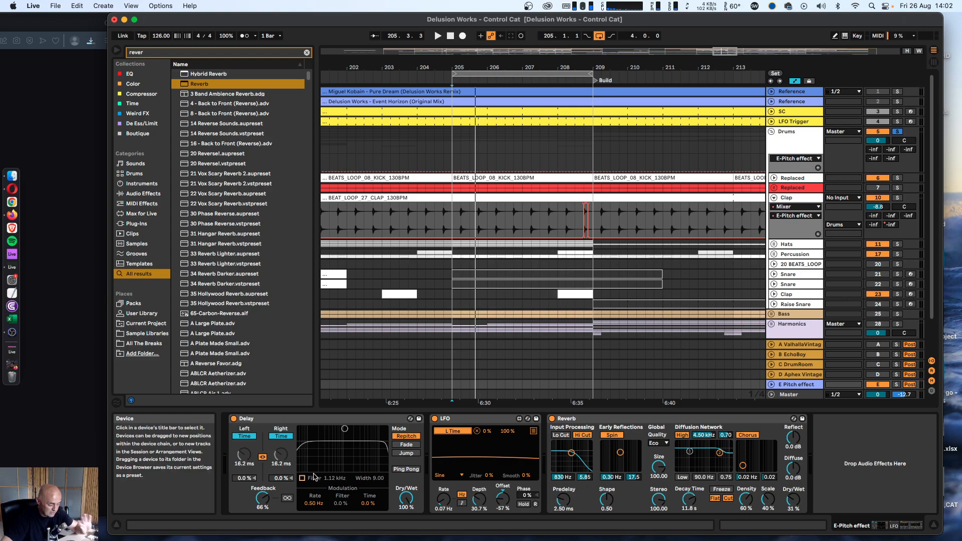
{"action": "left_click", "coordinate": [580, 219]}
{"action": "key", "text": "space"}
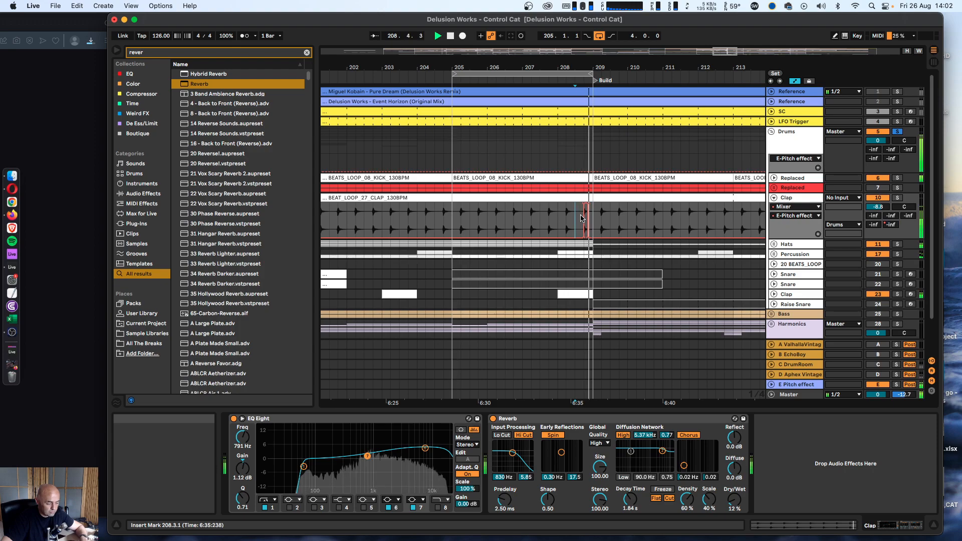
{"action": "left_click", "coordinate": [804, 384]}
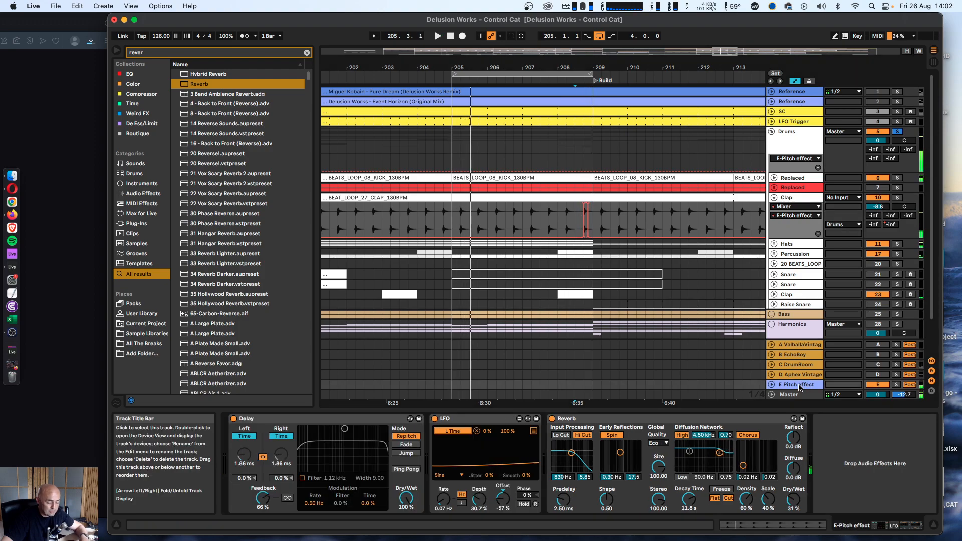
Erase the rise in the Clap track's Pitch effect send automation just before the Build marker
{"action": "left_click_drag", "start_coordinate": [606, 68], "coordinate": [540, 27]}
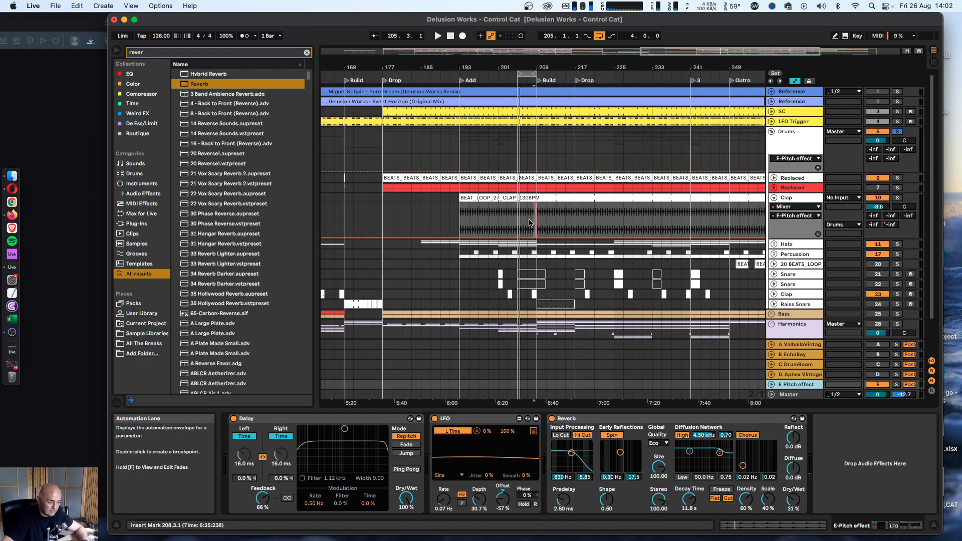
{"action": "key", "text": "b"}
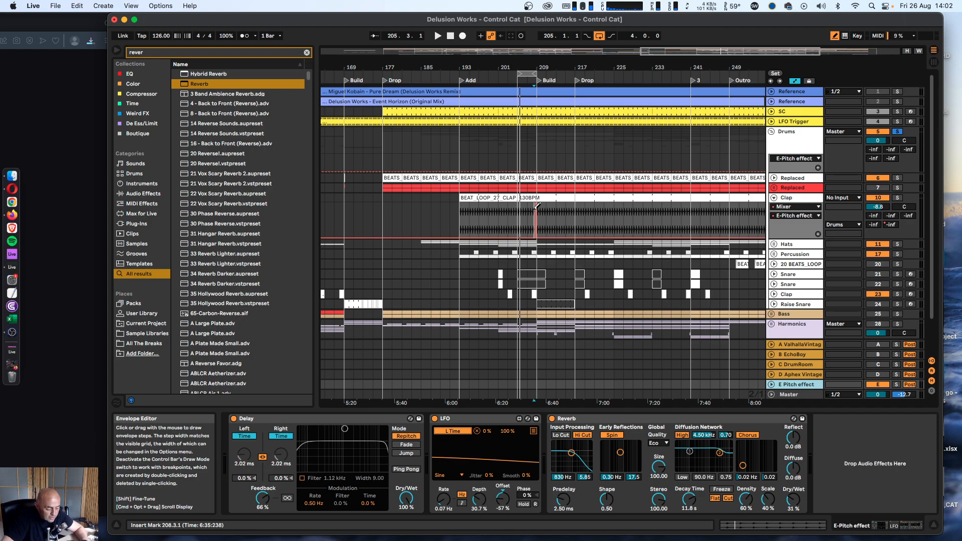
{"action": "left_click", "coordinate": [537, 205]}
Search for "auto p" and add Auto Pan after the Reverb on the Pitch effect track, with 15.9 % amount and 0.13 Hz rate
{"action": "left_click", "coordinate": [792, 384]}
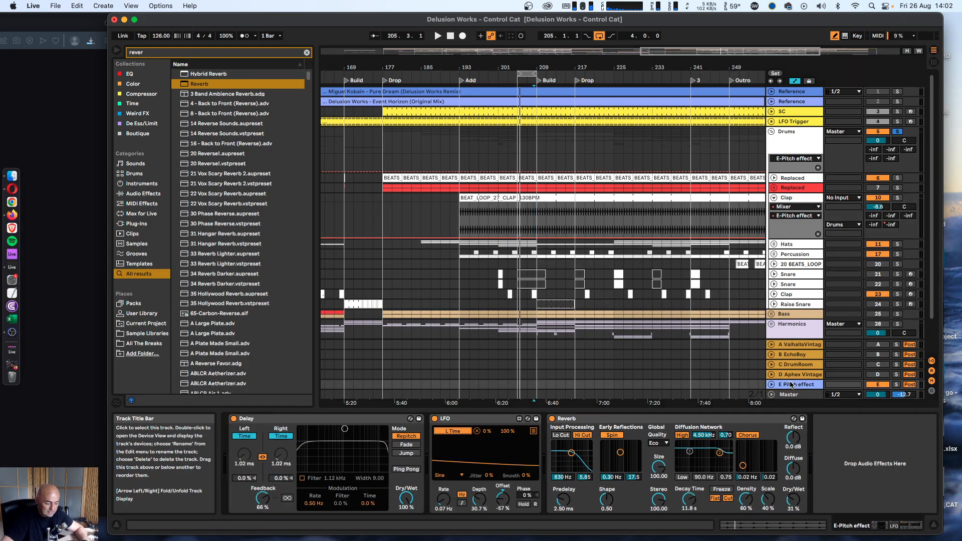
{"action": "left_click", "coordinate": [199, 53]}
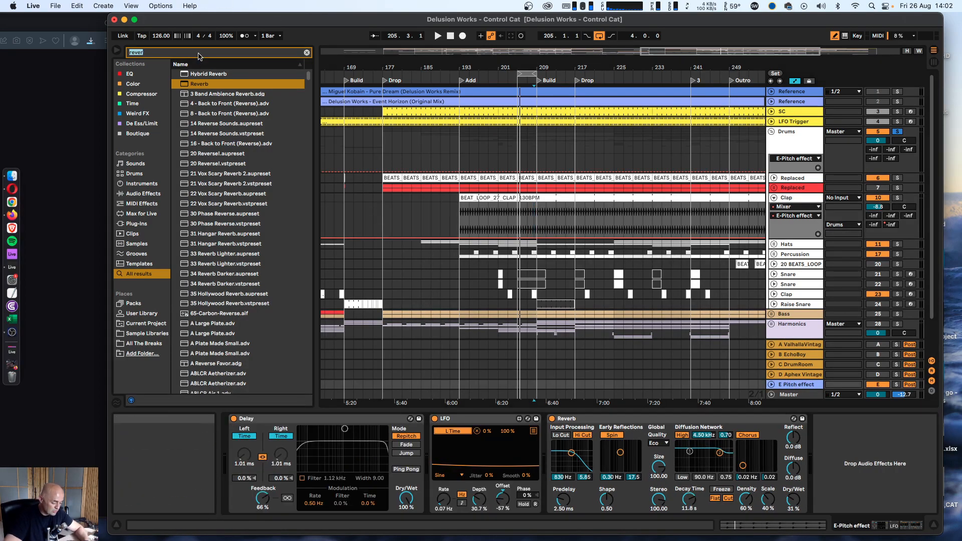
{"action": "type", "text": "au"}
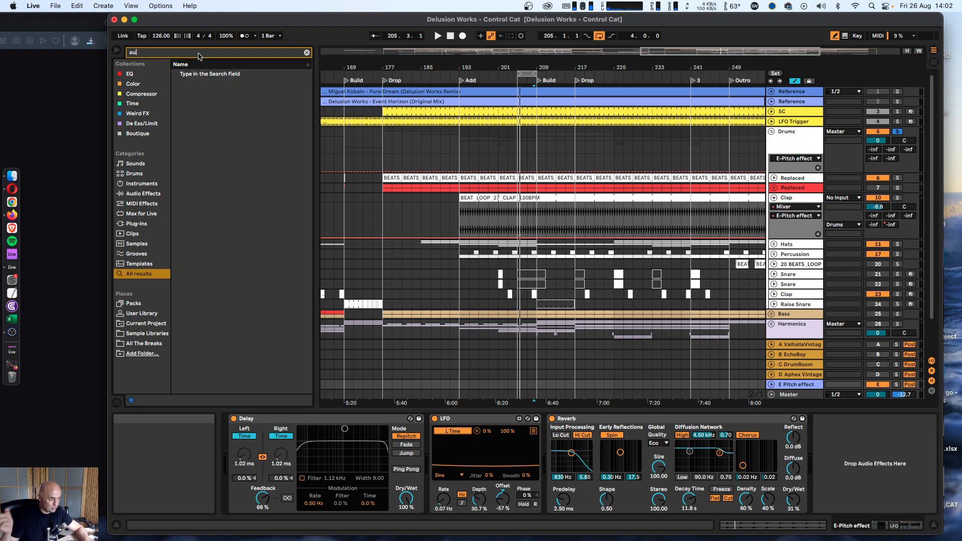
{"action": "type", "text": "to p"}
{"action": "left_click_drag", "start_coordinate": [202, 74], "coordinate": [223, 95]}
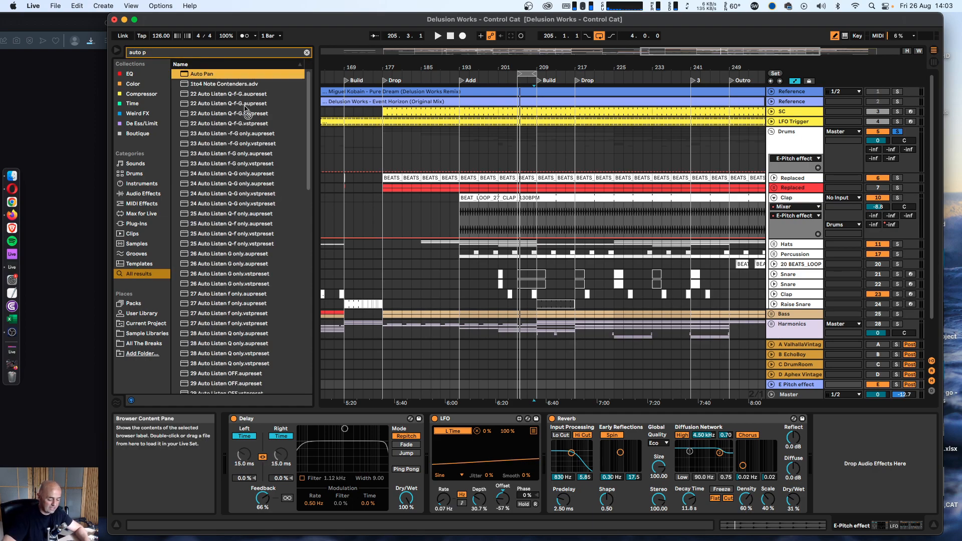
{"action": "left_click_drag", "start_coordinate": [814, 451], "coordinate": [826, 467]}
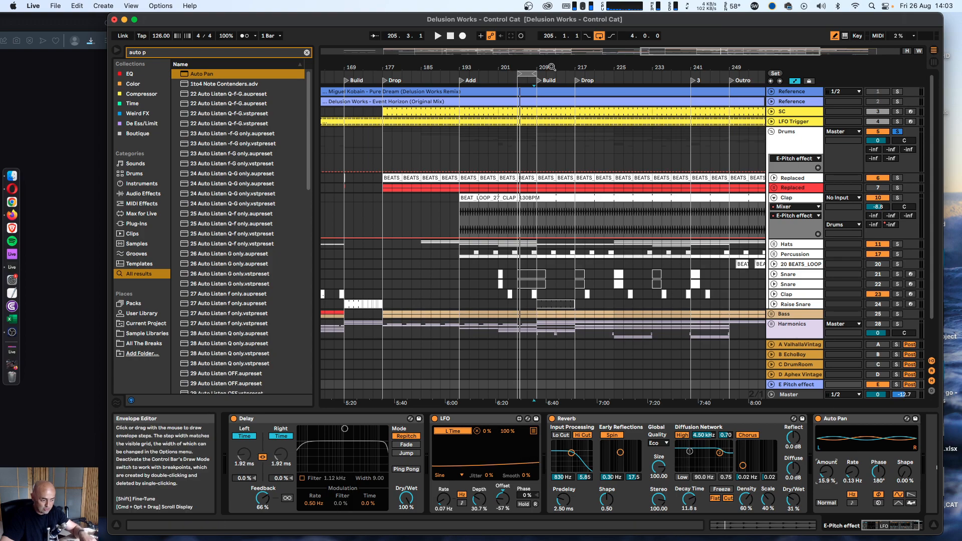
Fold the Clap track and Drums group, and switch the solo from Drums to the unfolded Harmonics group
{"action": "left_click_drag", "start_coordinate": [536, 67], "coordinate": [537, 72]}
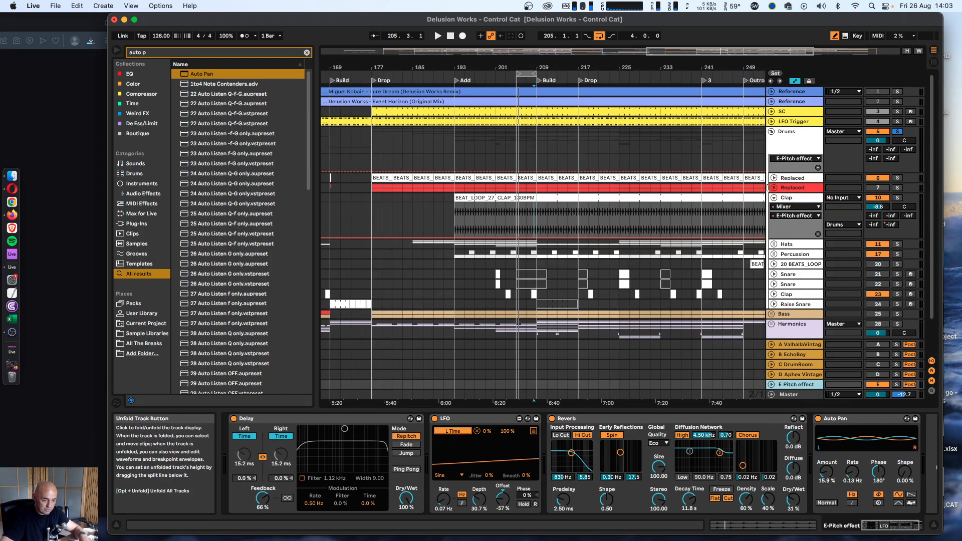
{"action": "left_click", "coordinate": [775, 197]}
{"action": "left_click", "coordinate": [898, 131]}
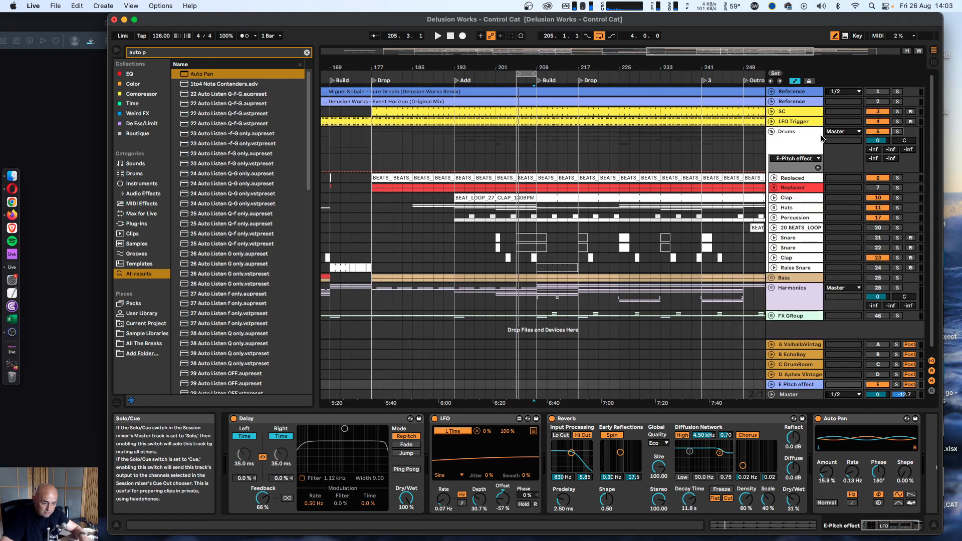
{"action": "left_click", "coordinate": [772, 131]}
{"action": "left_click", "coordinate": [897, 169]}
{"action": "left_click", "coordinate": [772, 169]}
{"action": "scroll", "coordinate": [574, 160], "scroll_direction": "down", "scroll_amount": 2}
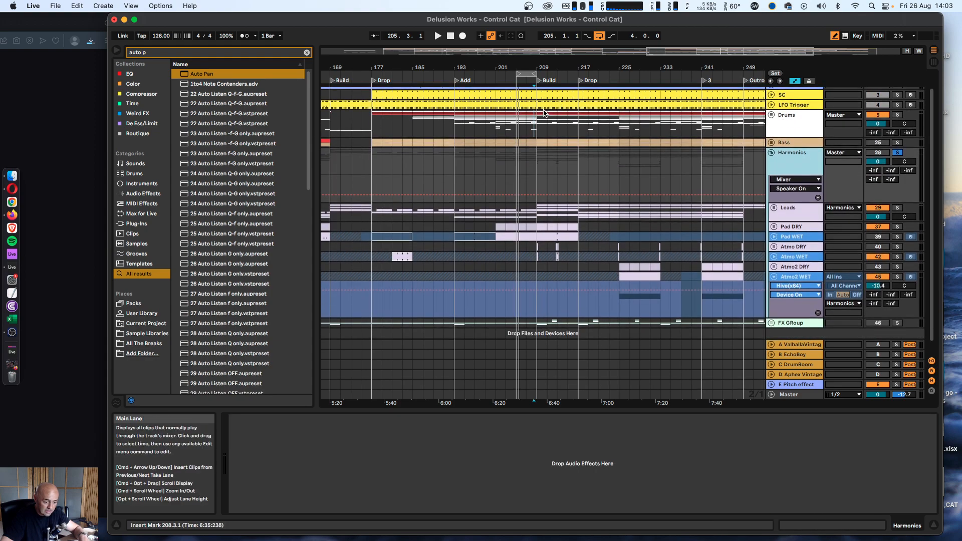
Leave draw mode and play the soloed Harmonics group shortly before the Build marker
{"action": "left_click_drag", "start_coordinate": [535, 68], "coordinate": [529, 145]}
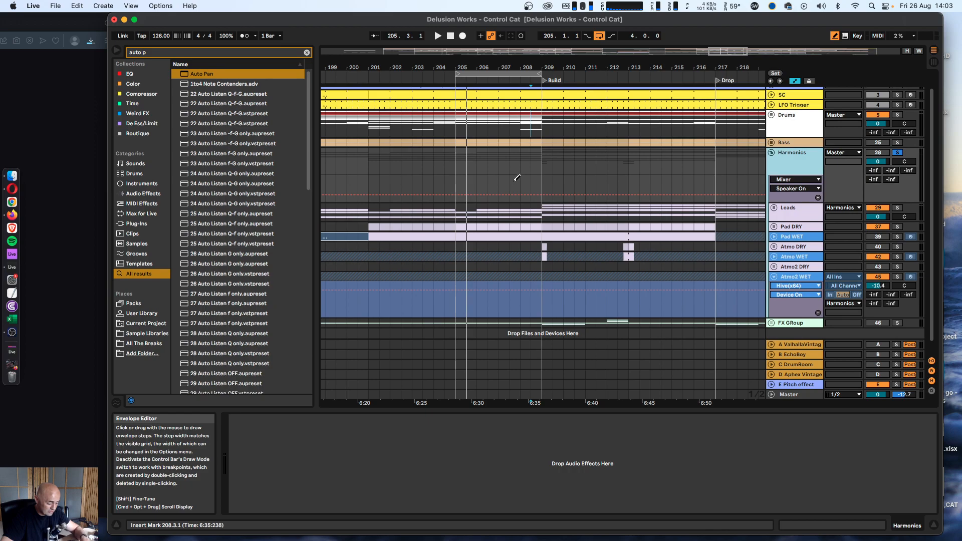
{"action": "key", "text": "b"}
{"action": "scroll", "coordinate": [515, 180], "scroll_direction": "up", "scroll_amount": 1}
{"action": "left_click", "coordinate": [515, 182]}
{"action": "key", "text": "space"}
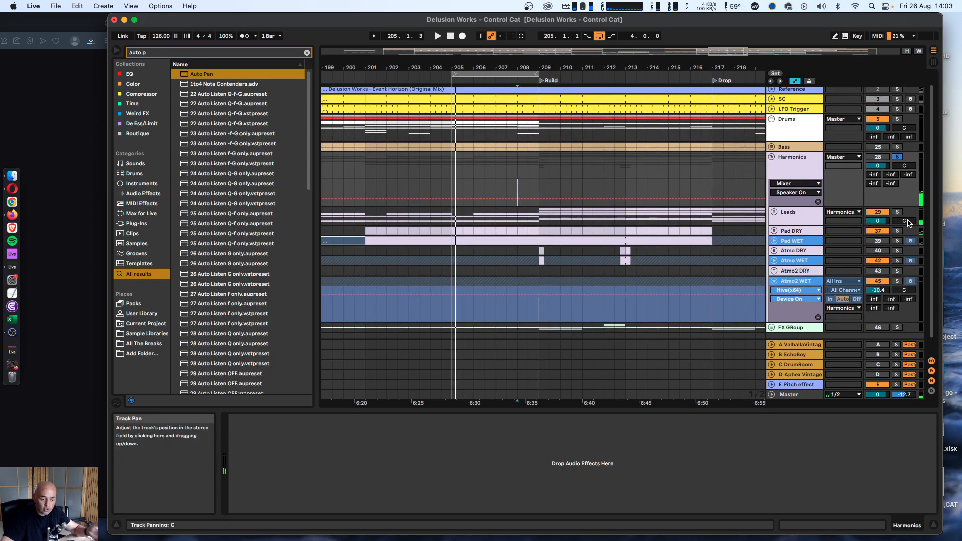
Unfold the Leads group, draw a 0 dB rise in its Pitch effect send automation from 208.4 to the Build marker, and play it
{"action": "double_click", "coordinate": [786, 221]}
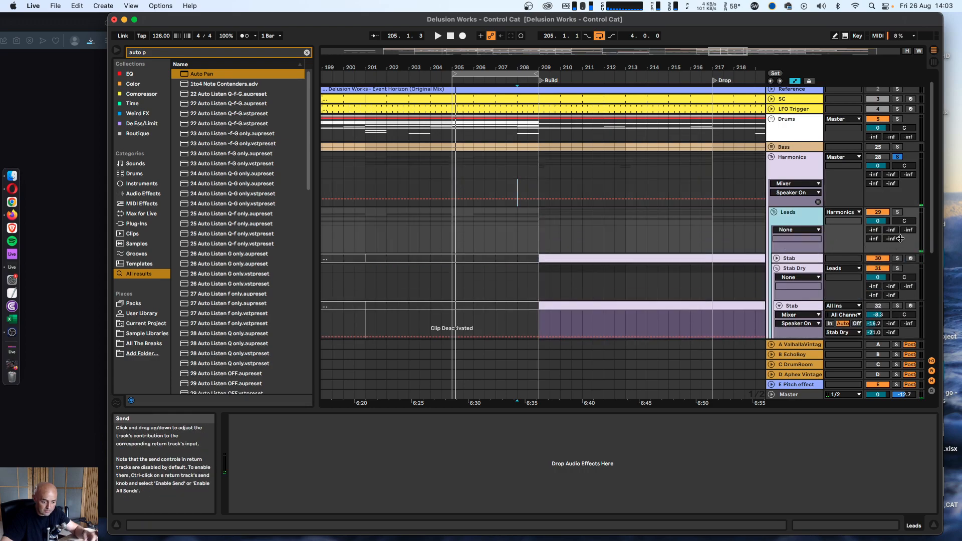
{"action": "left_click", "coordinate": [897, 239]}
{"action": "left_click_drag", "start_coordinate": [530, 67], "coordinate": [532, 155]}
{"action": "left_click", "coordinate": [532, 240]}
{"action": "key", "text": "space"}
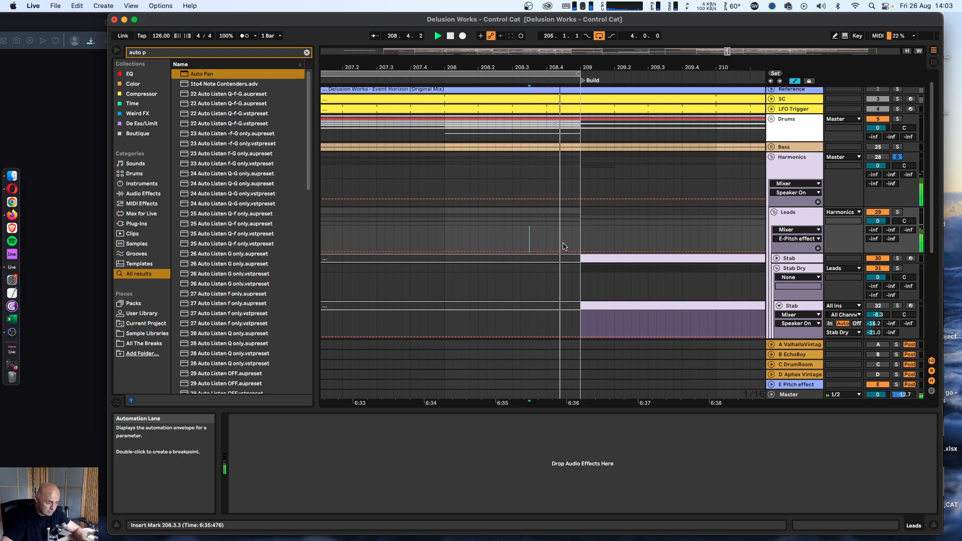
{"action": "left_click_drag", "start_coordinate": [570, 241], "coordinate": [569, 198]}
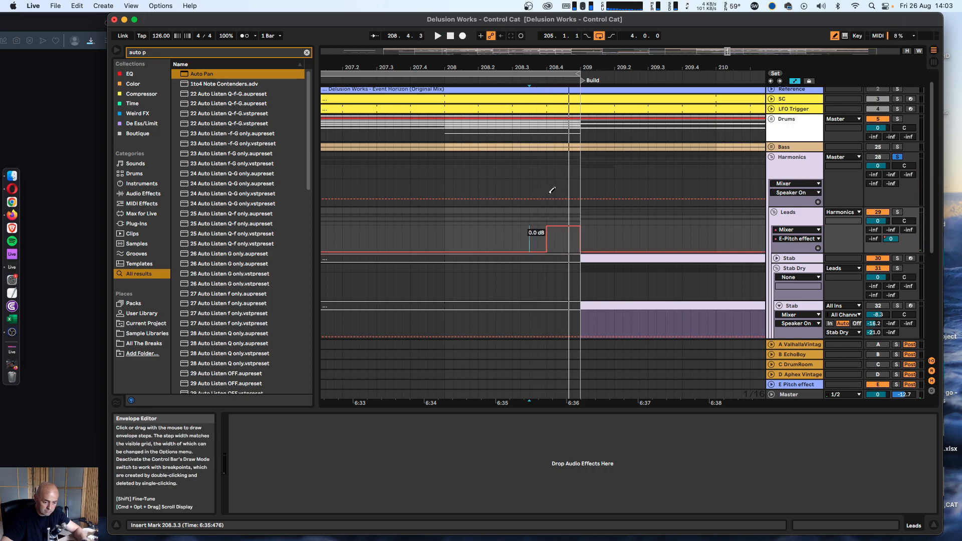
{"action": "key", "text": "space"}
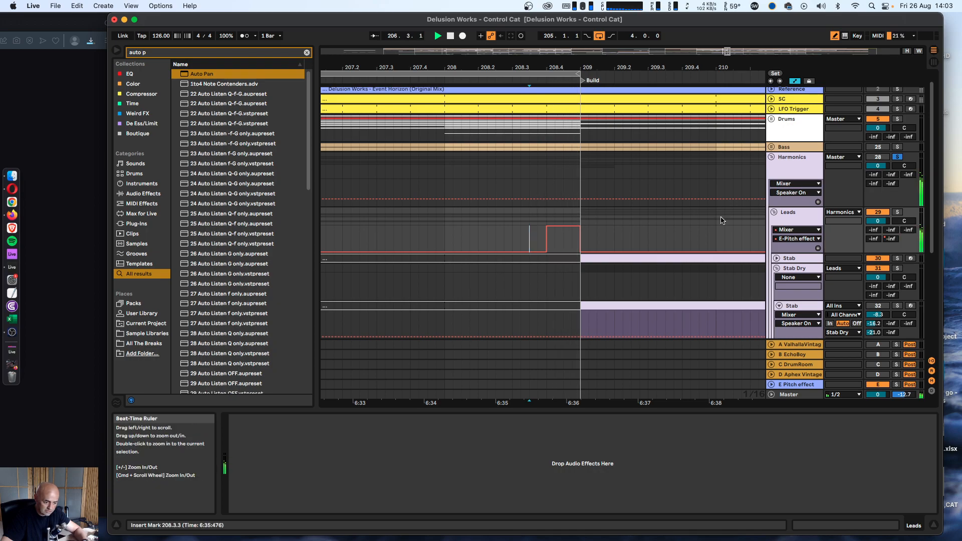
{"action": "key", "text": "space"}
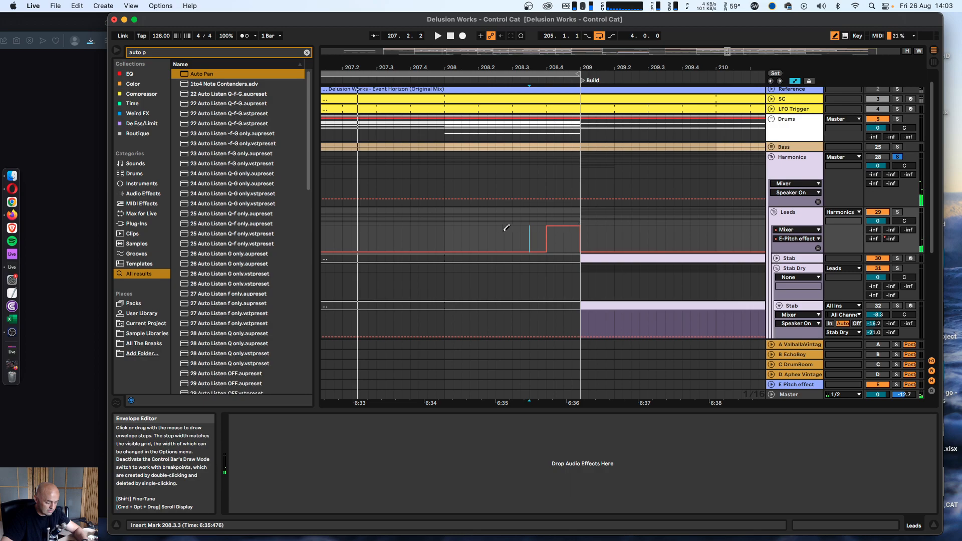
Play from 208.2.3 and extend the Leads' Pitch effect send rise back to the start of bar 208
{"action": "key", "text": "b"}
{"action": "left_click", "coordinate": [496, 233]}
{"action": "key", "text": "space"}
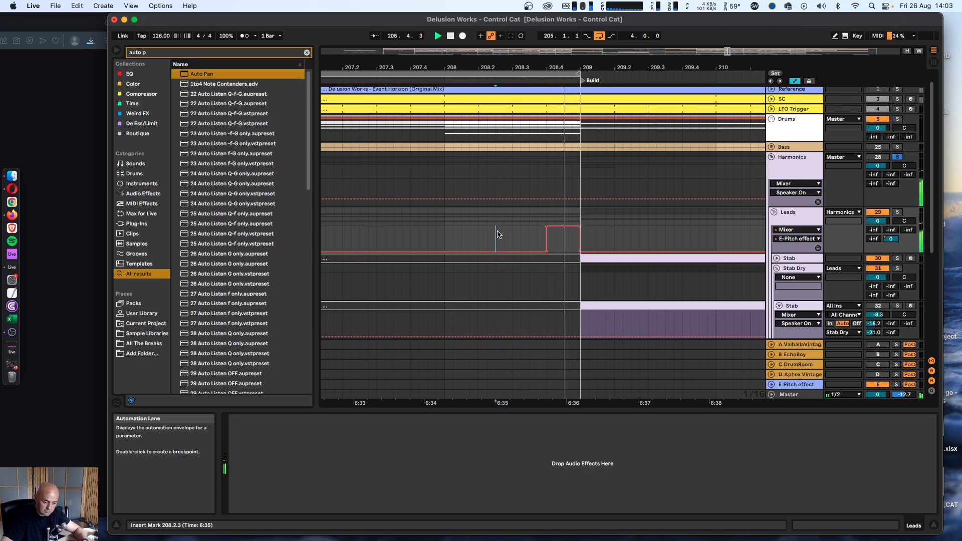
{"action": "key", "text": "b"}
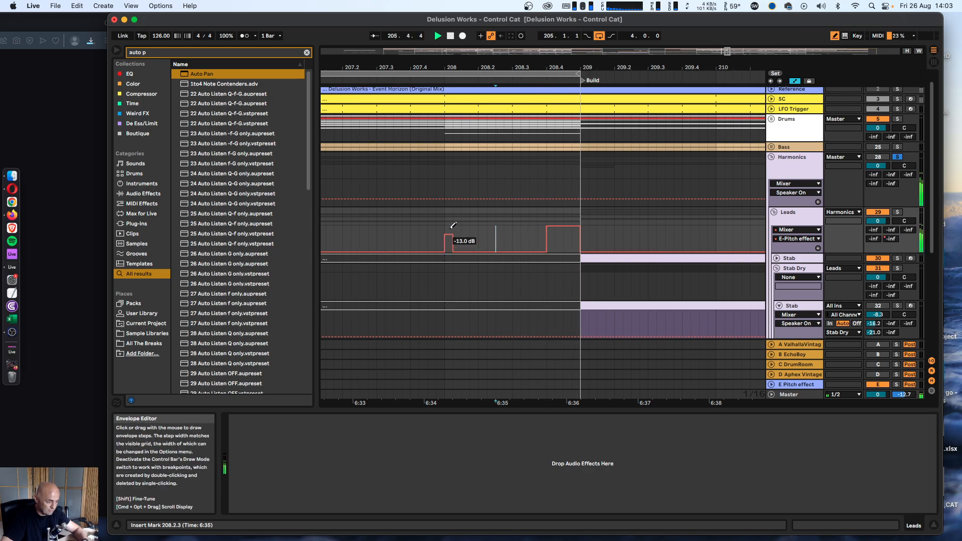
{"action": "left_click_drag", "start_coordinate": [577, 67], "coordinate": [577, 40]}
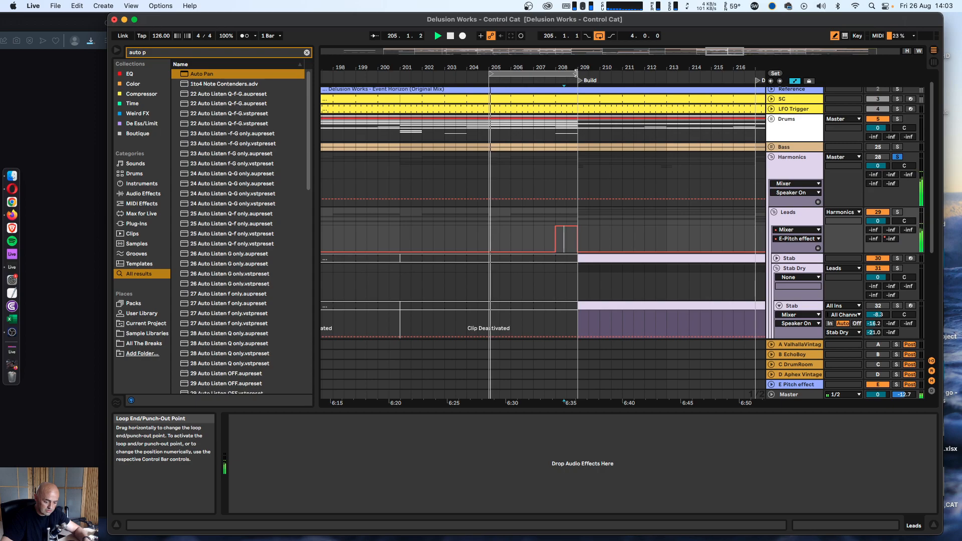
Unsolo the Harmonics group and draw a full-level rise across bar 208 in its Pitch effect send automation
{"action": "left_click", "coordinate": [805, 387]}
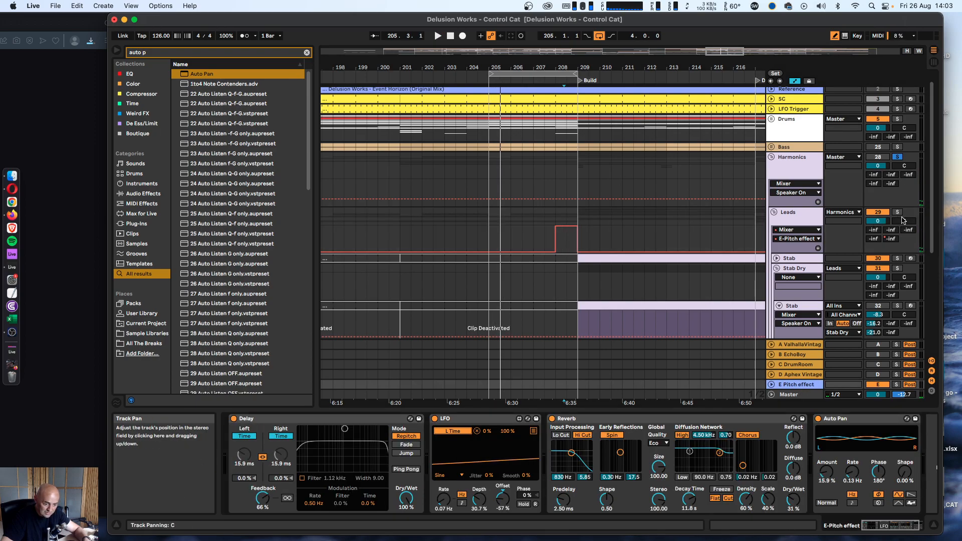
{"action": "left_click", "coordinate": [897, 213]}
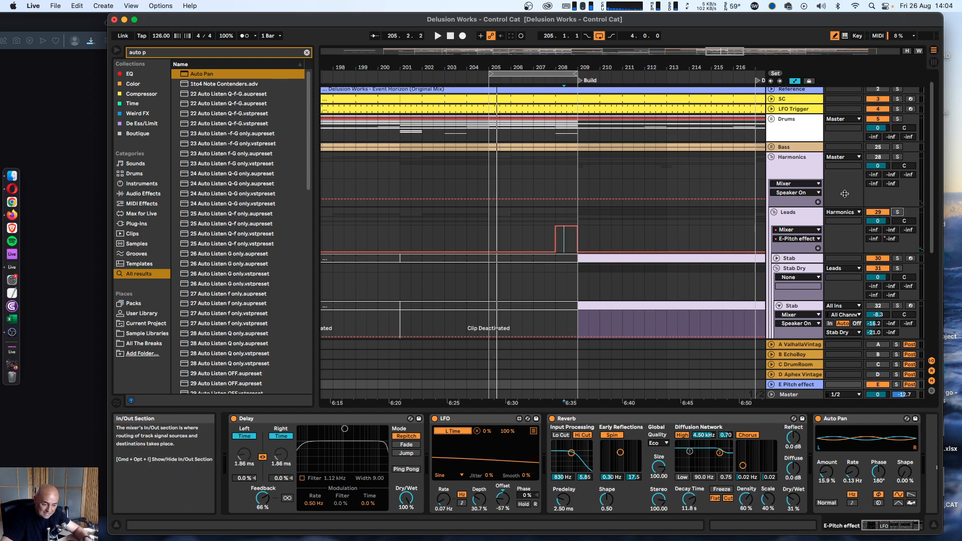
{"action": "left_click", "coordinate": [891, 184]}
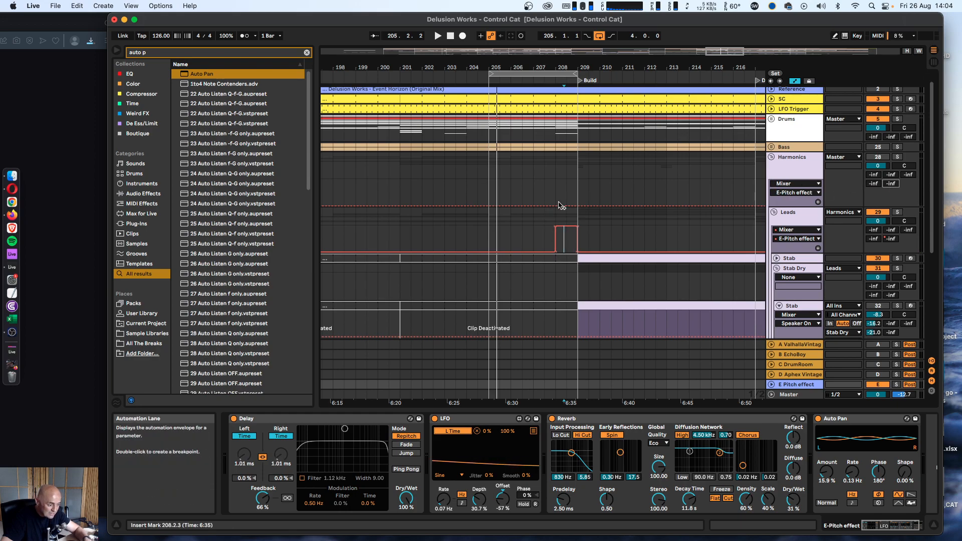
{"action": "left_click_drag", "start_coordinate": [563, 199], "coordinate": [560, 182]}
{"action": "key", "text": "b"}
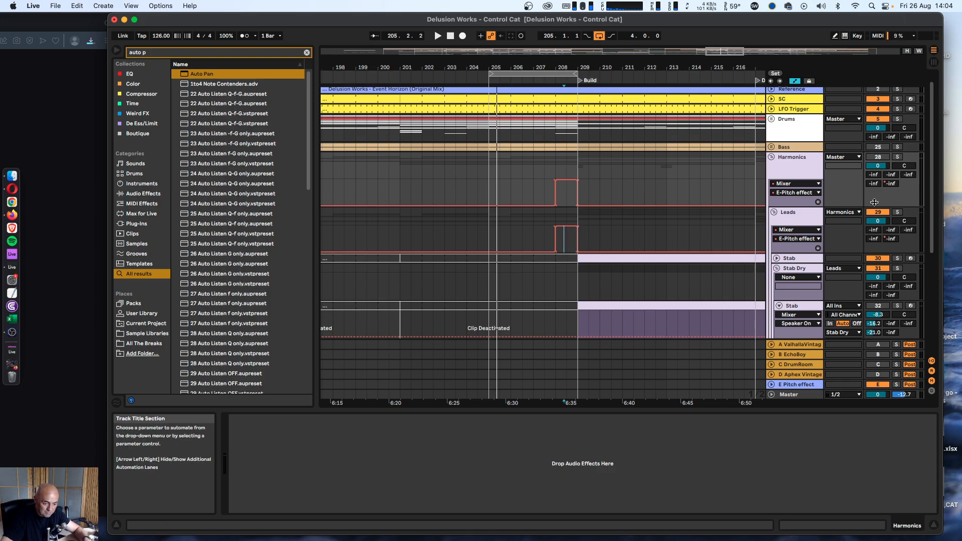
{"action": "left_click", "coordinate": [555, 171]}
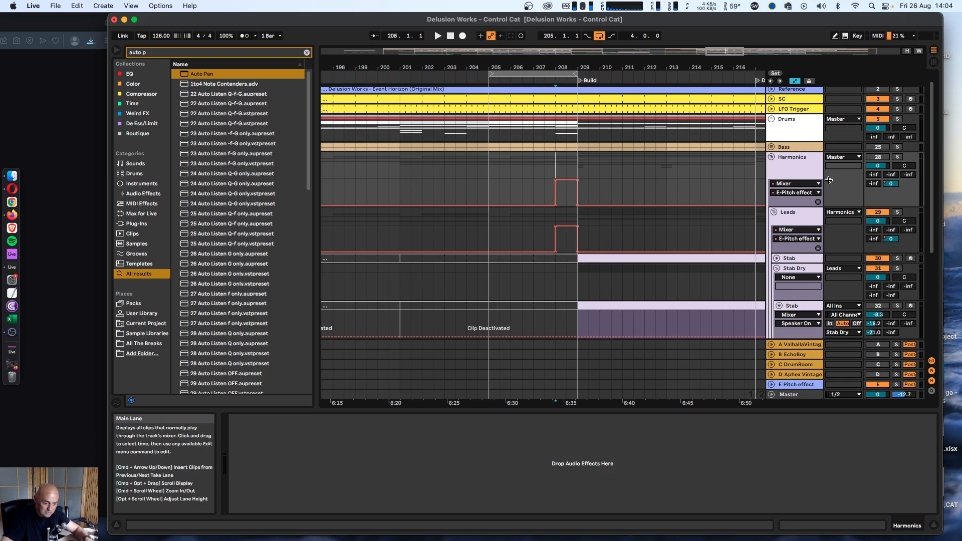
Activate and solo the Harmonics group during playback, and set the Pitch effect track's LFO rate to 0.37 Hz
{"action": "left_click", "coordinate": [879, 157]}
{"action": "key", "text": "space"}
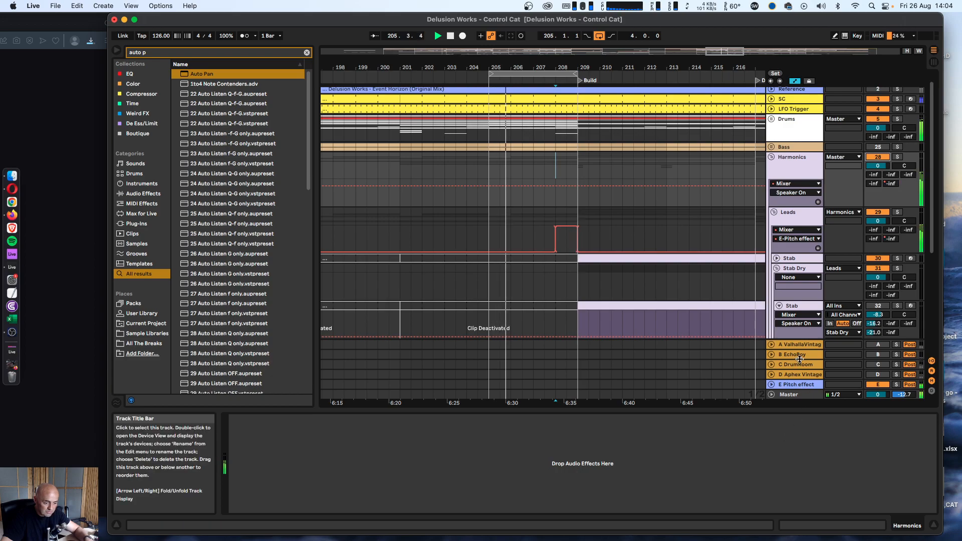
{"action": "left_click", "coordinate": [897, 157]}
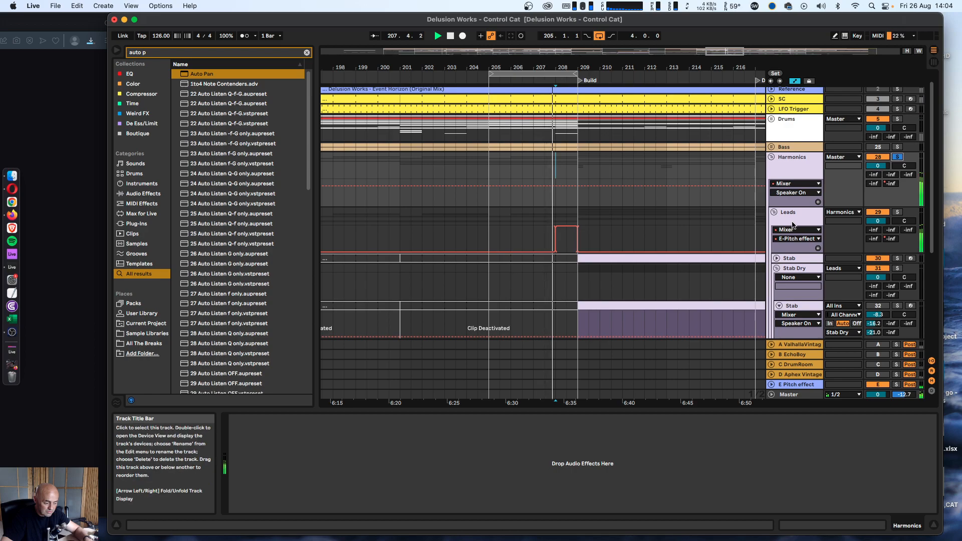
{"action": "left_click", "coordinate": [805, 386]}
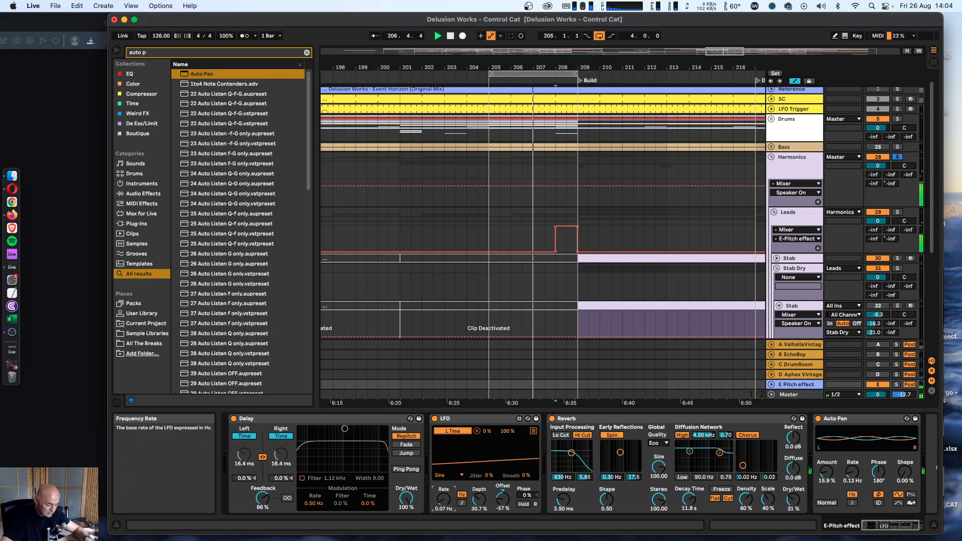
Shorten the Leads' Pitch effect send rise to the second half of bar 208, then unsolo and fold the Harmonics group
{"action": "key", "text": "b"}
{"action": "left_click", "coordinate": [560, 233]}
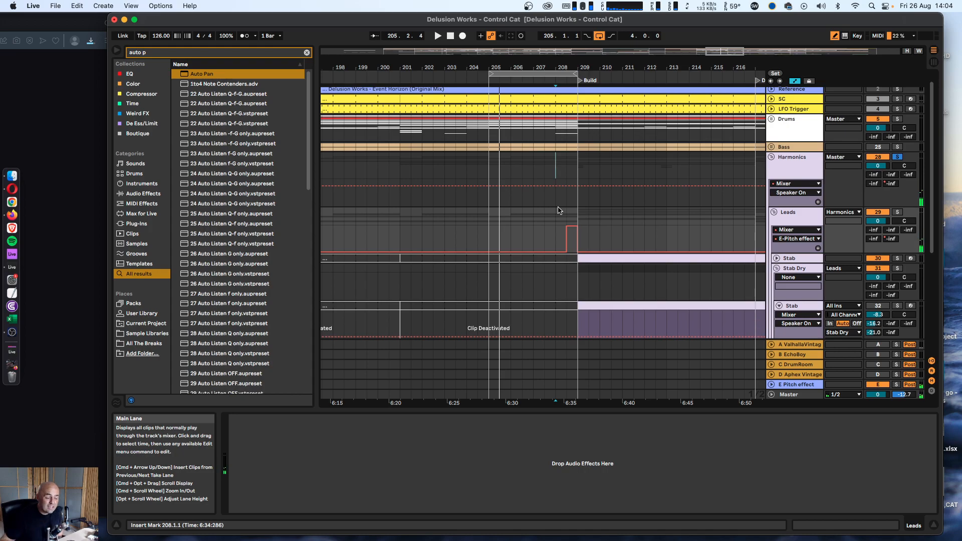
{"action": "left_click", "coordinate": [780, 164]}
{"action": "left_click", "coordinate": [772, 157]}
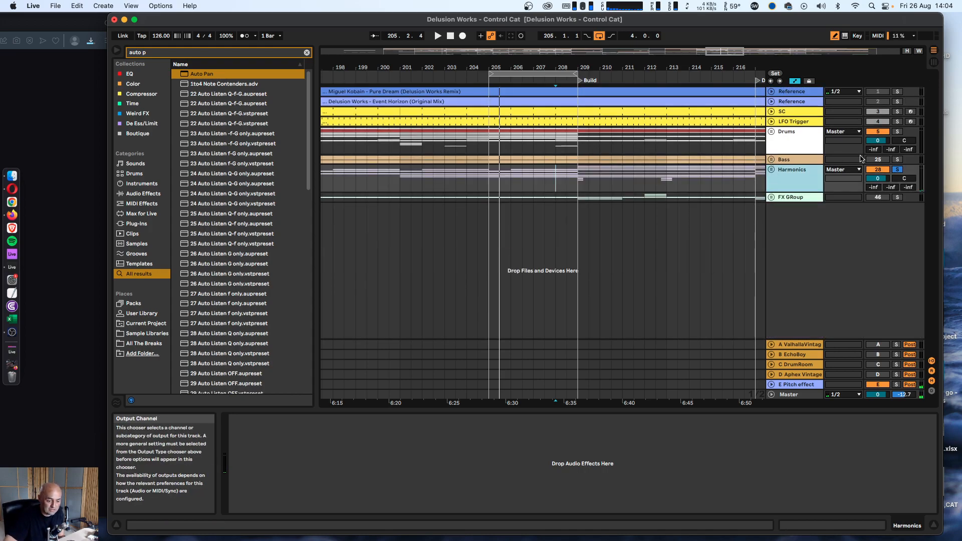
Show the Pitch effect track's devices and switch off its LFO and Reverb
{"action": "left_click", "coordinate": [801, 385]}
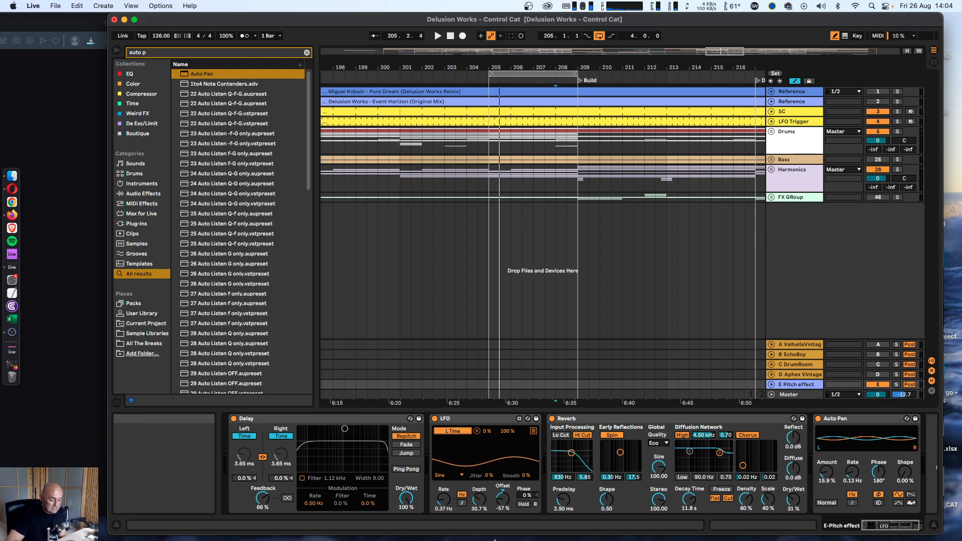
{"action": "left_click", "coordinate": [328, 418]}
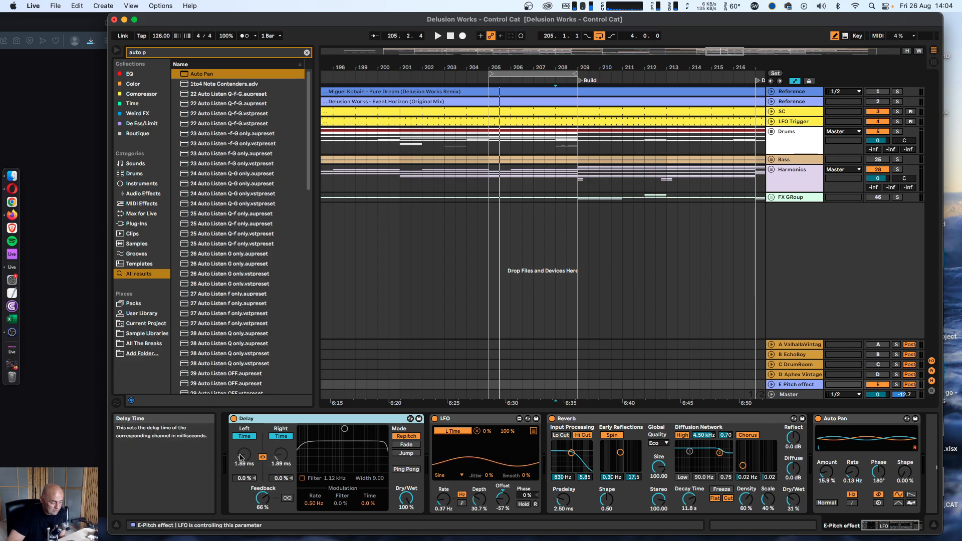
{"action": "left_click", "coordinate": [435, 419]}
{"action": "left_click", "coordinate": [551, 418]}
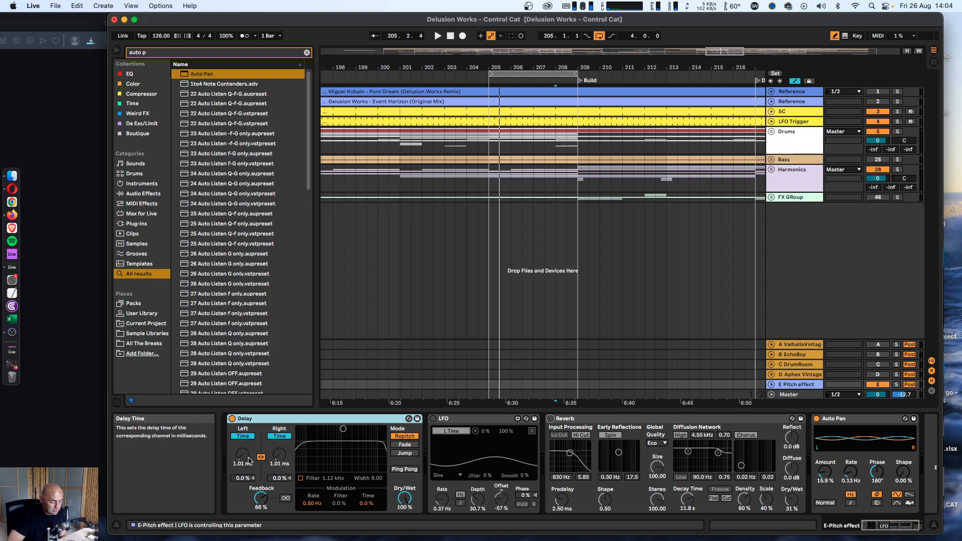